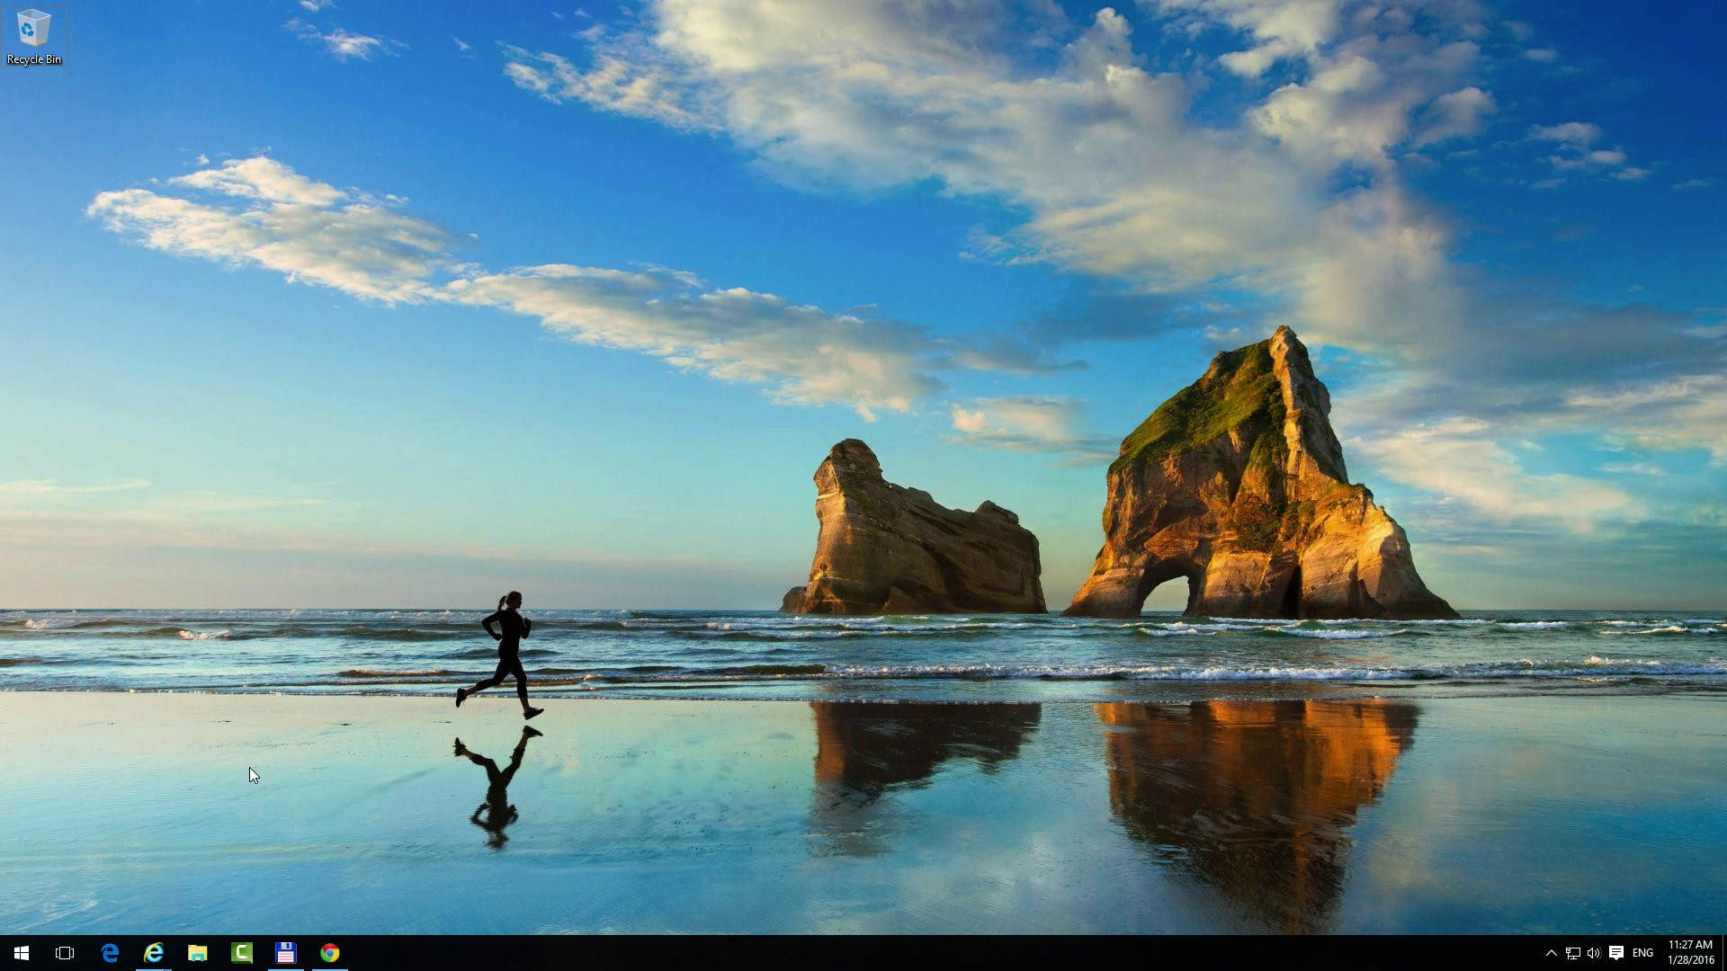
- From File Explorer, open This PC's Properties to show the AMD 3.01 GHz processor and 8.00 GB RAM
{"action": "left_click", "coordinate": [199, 954]}
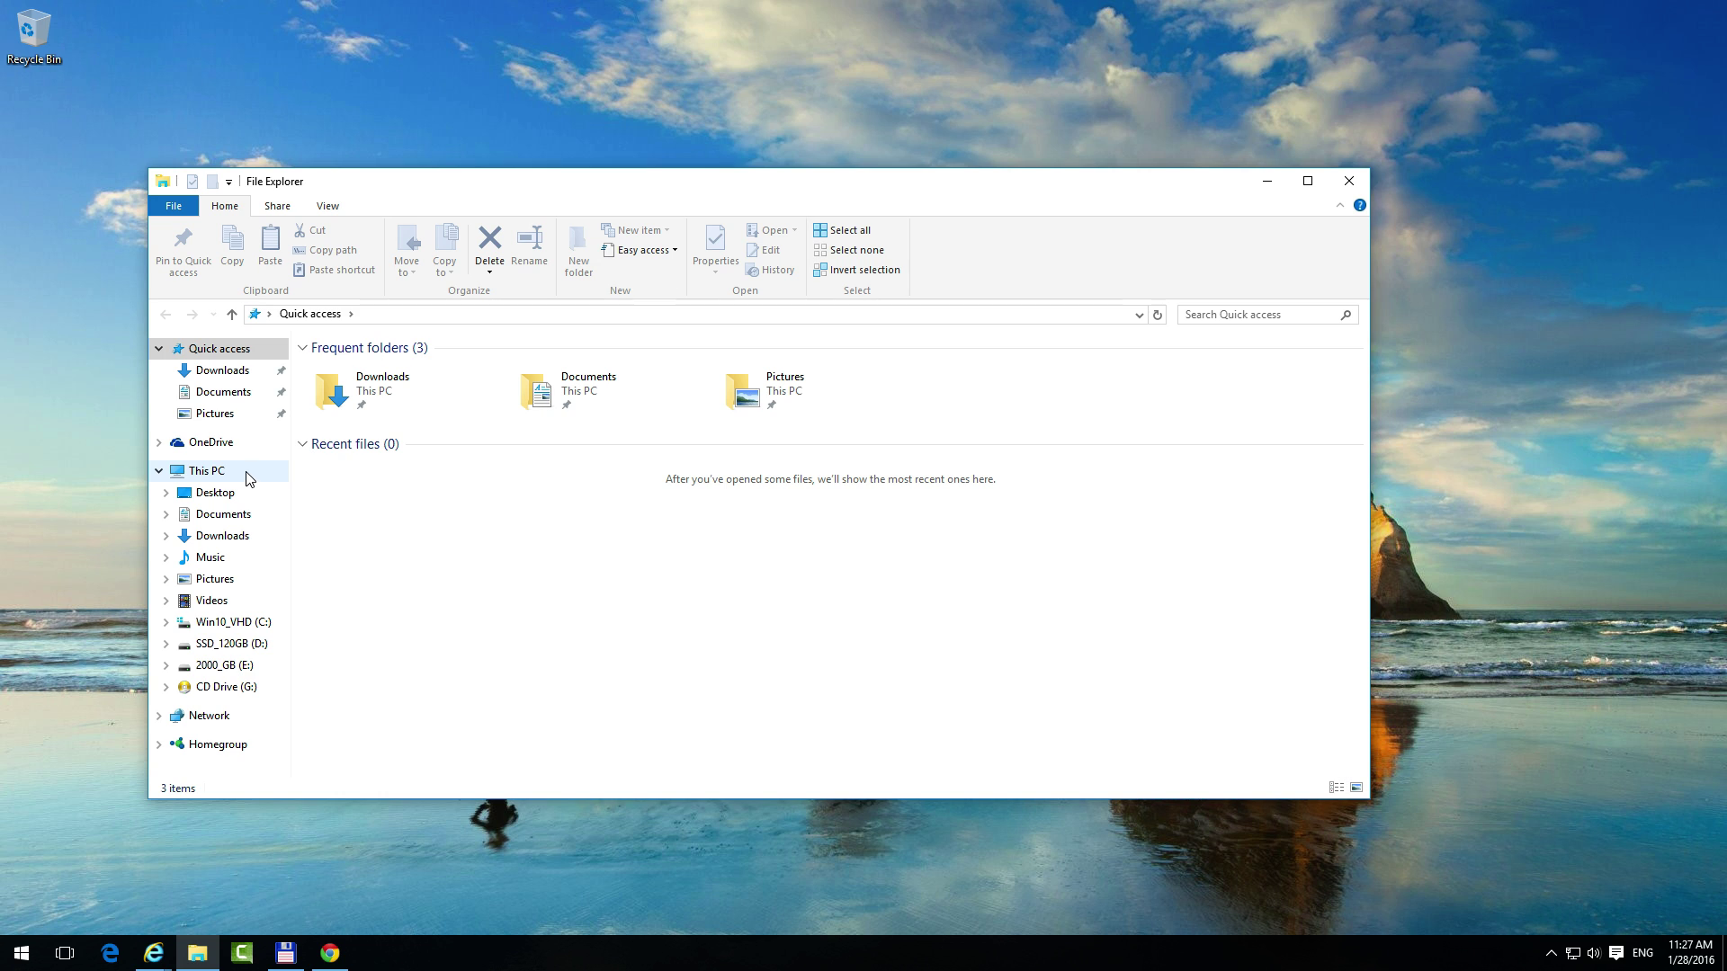
{"action": "right_click", "coordinate": [243, 477]}
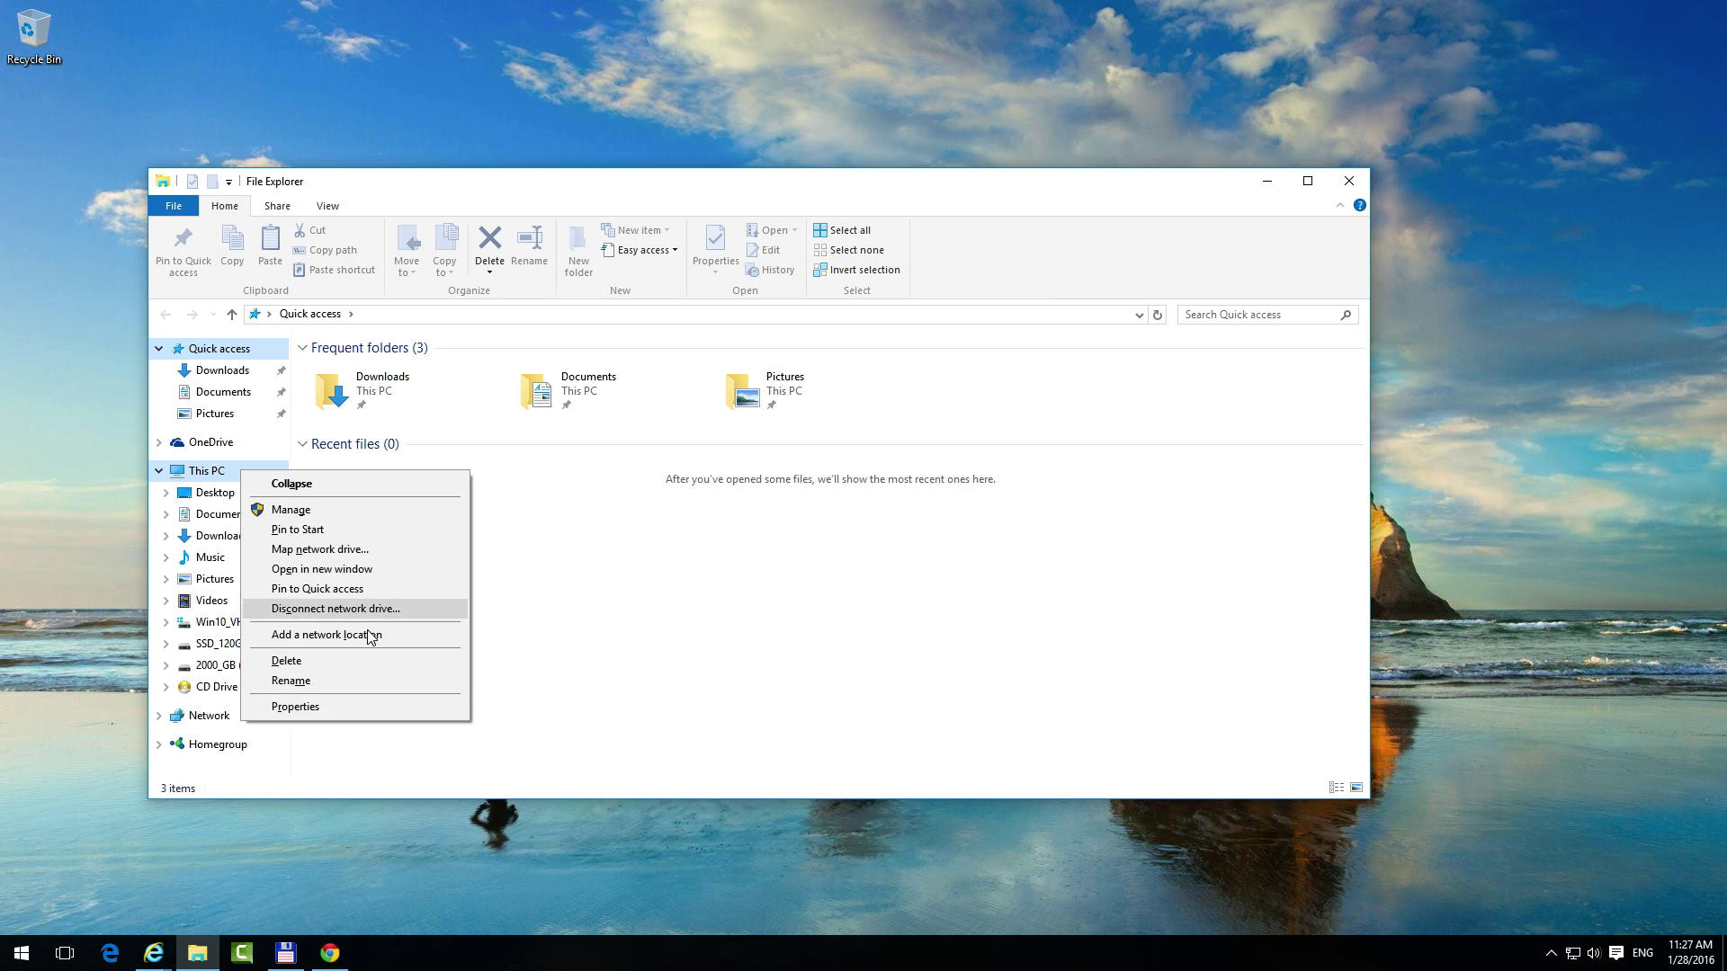
{"action": "left_click", "coordinate": [324, 709]}
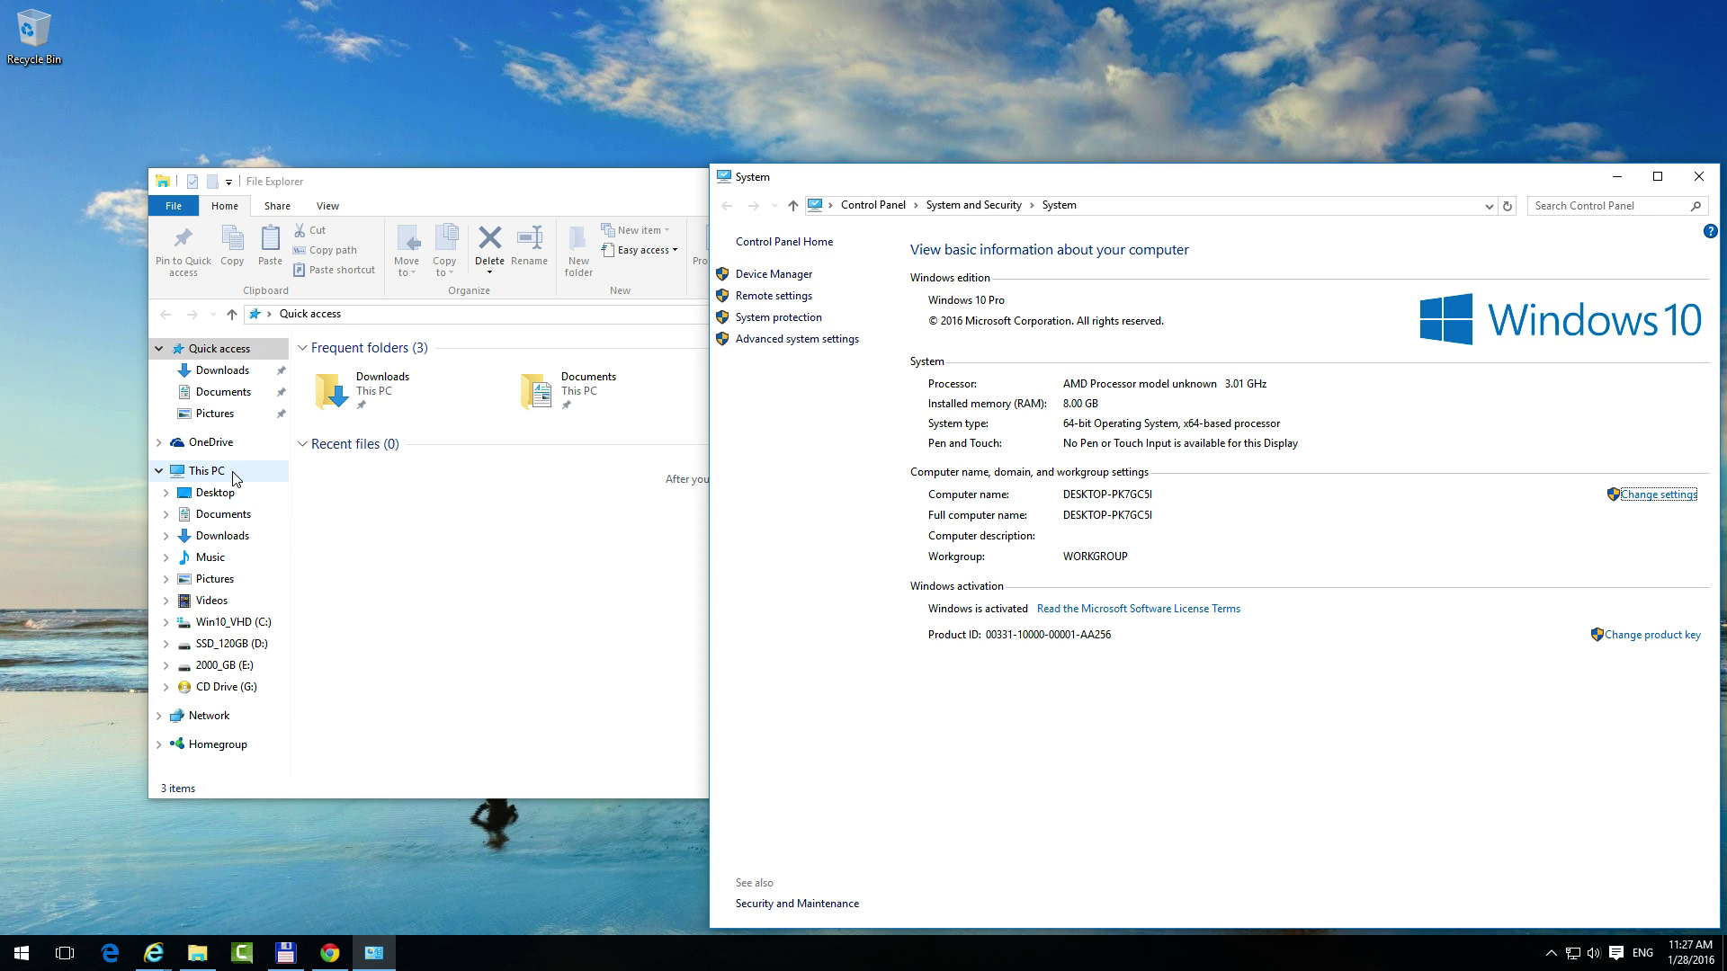
- Close File Explorer through its title-bar menu, keeping the System window open
{"action": "right_click", "coordinate": [574, 193]}
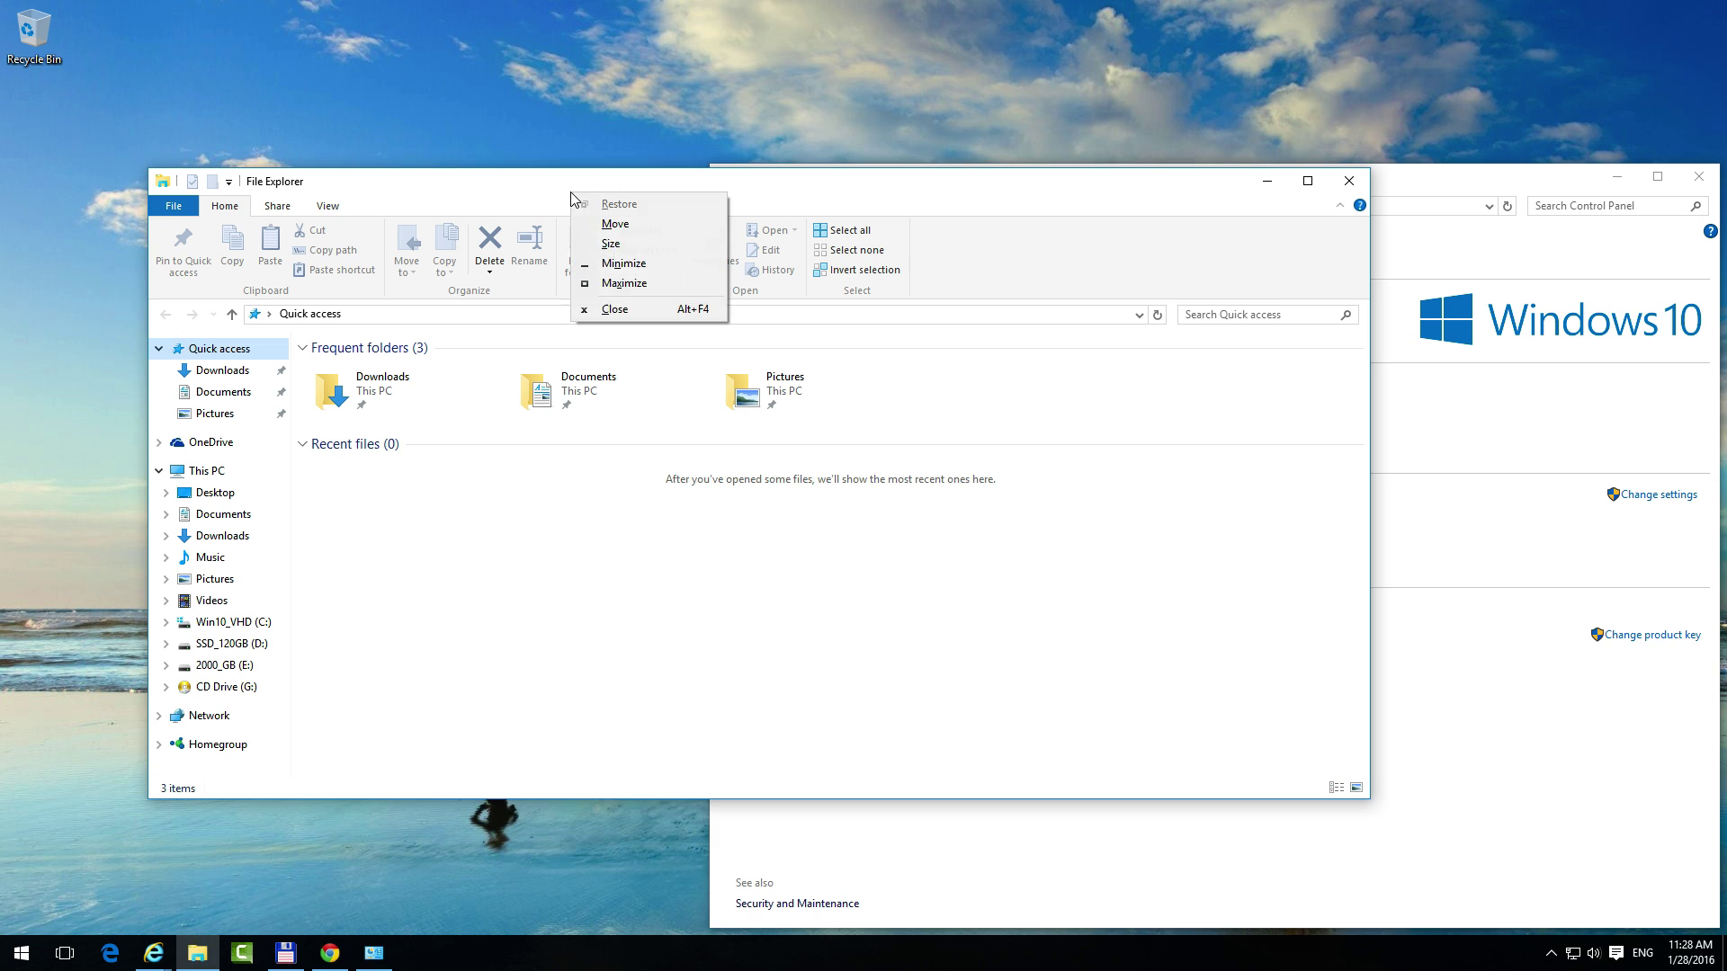
{"action": "left_click", "coordinate": [641, 309]}
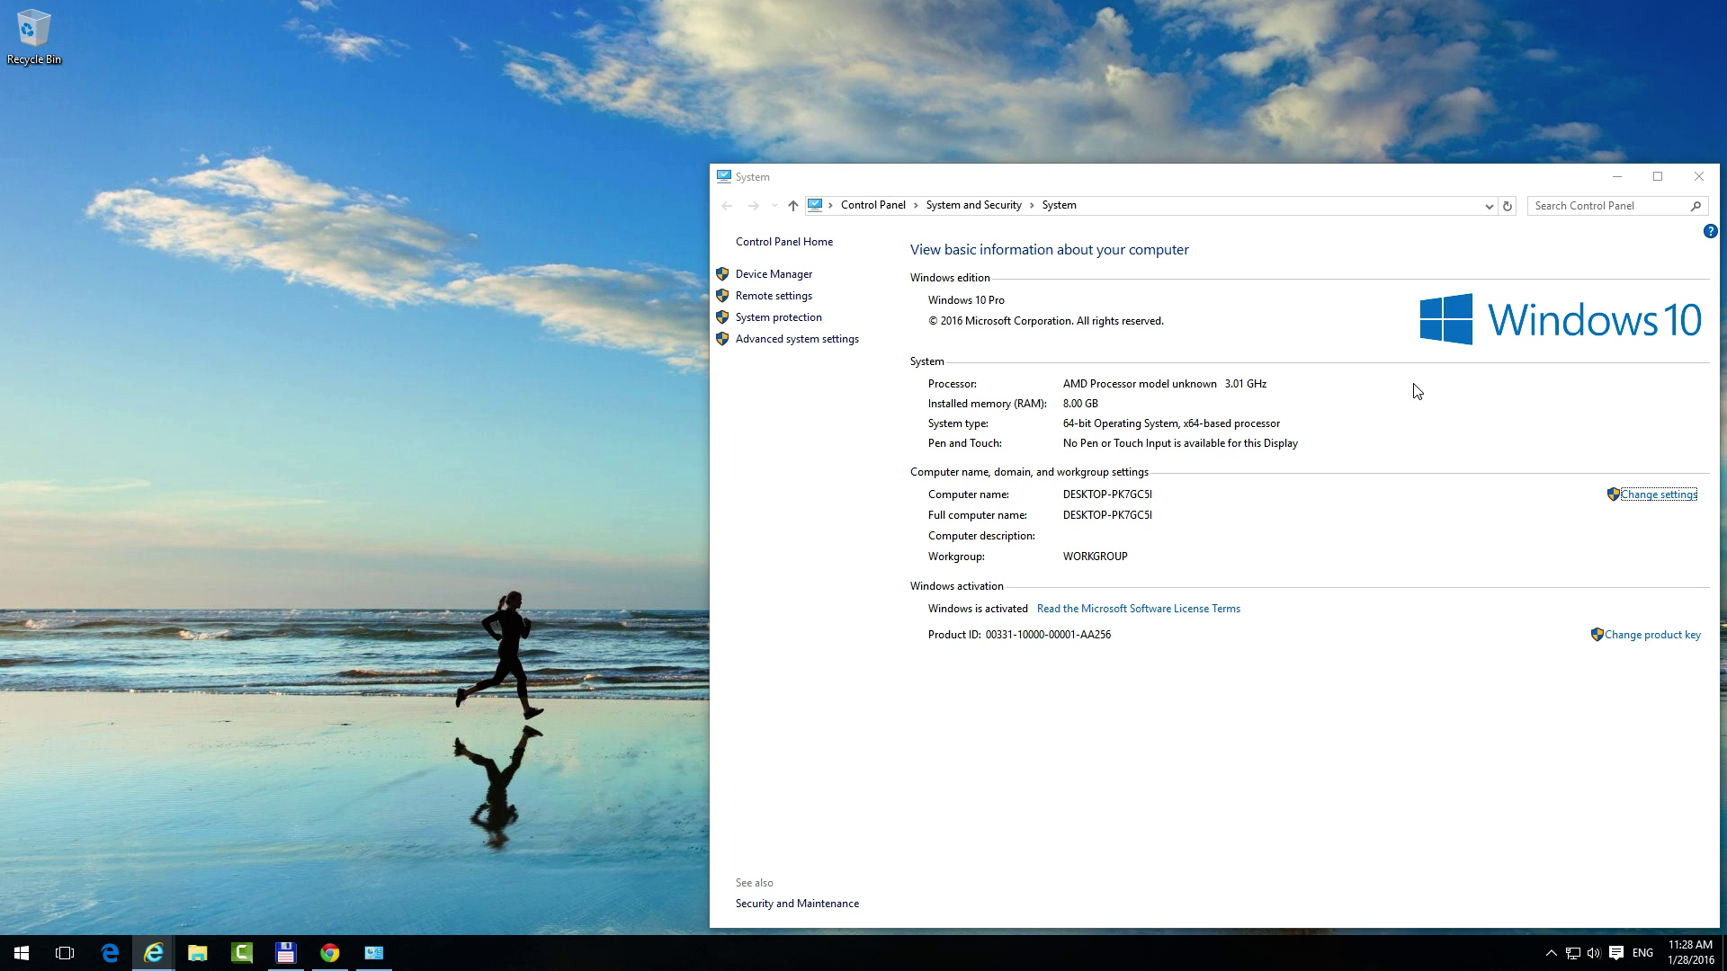
- Minimize the System window and search Bing in Edge for 'cpuz'
{"action": "left_click", "coordinate": [1616, 176]}
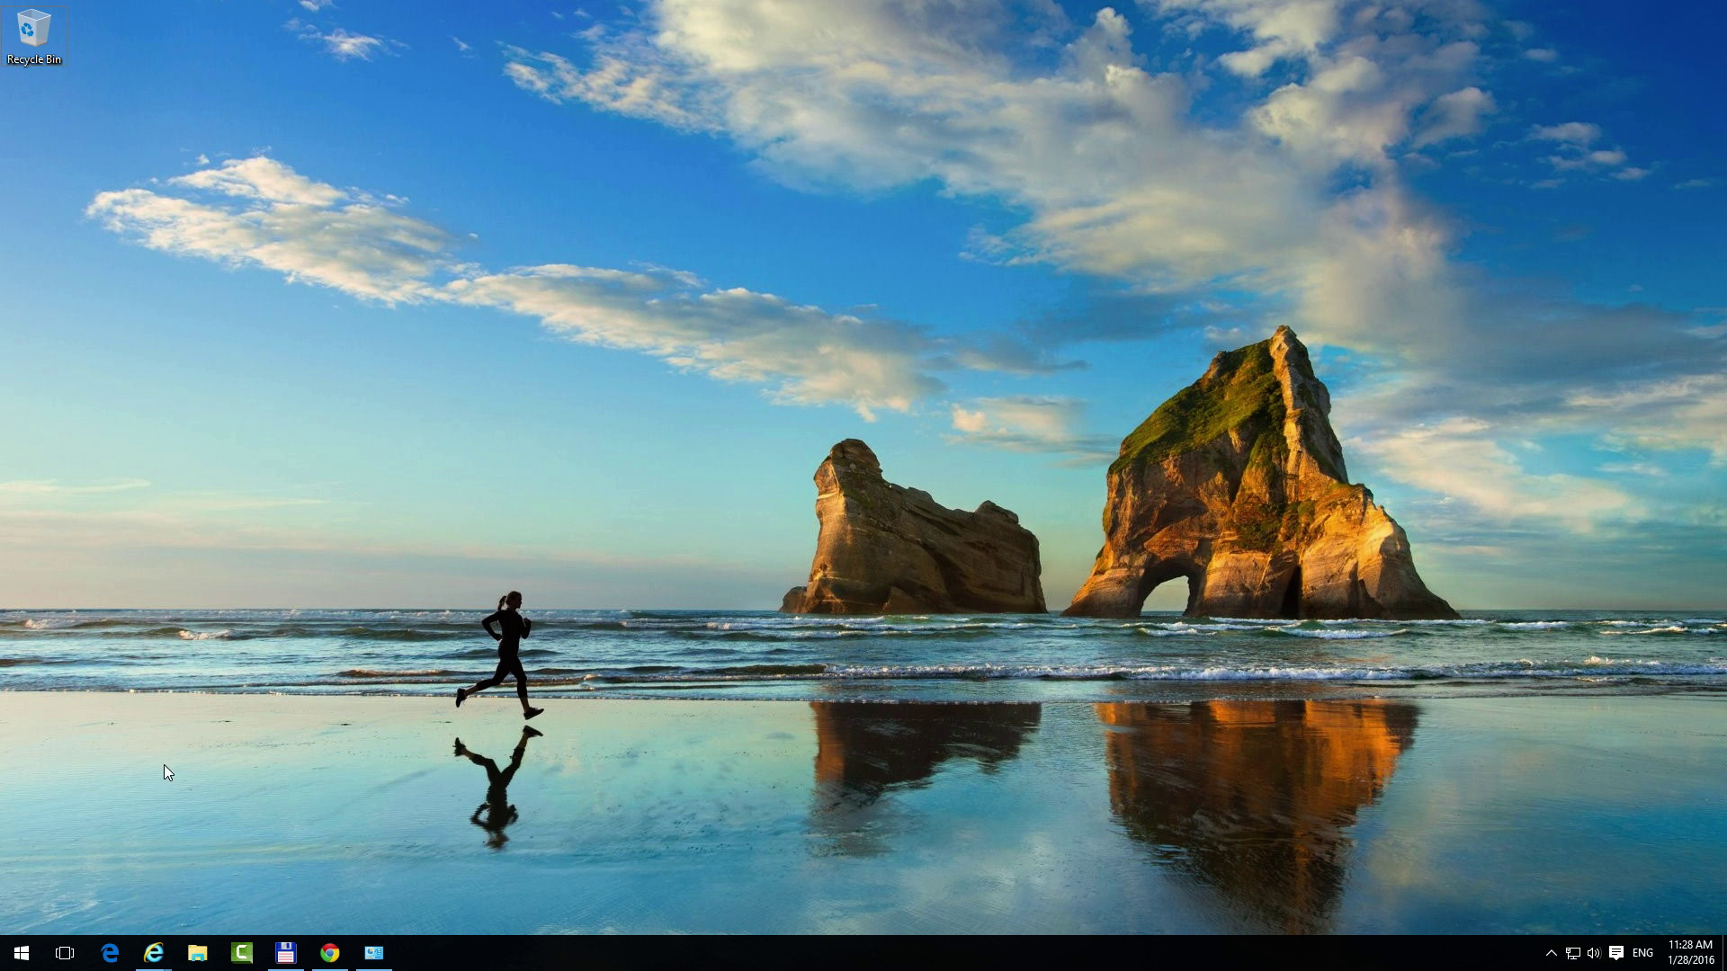
{"action": "left_click", "coordinate": [110, 953]}
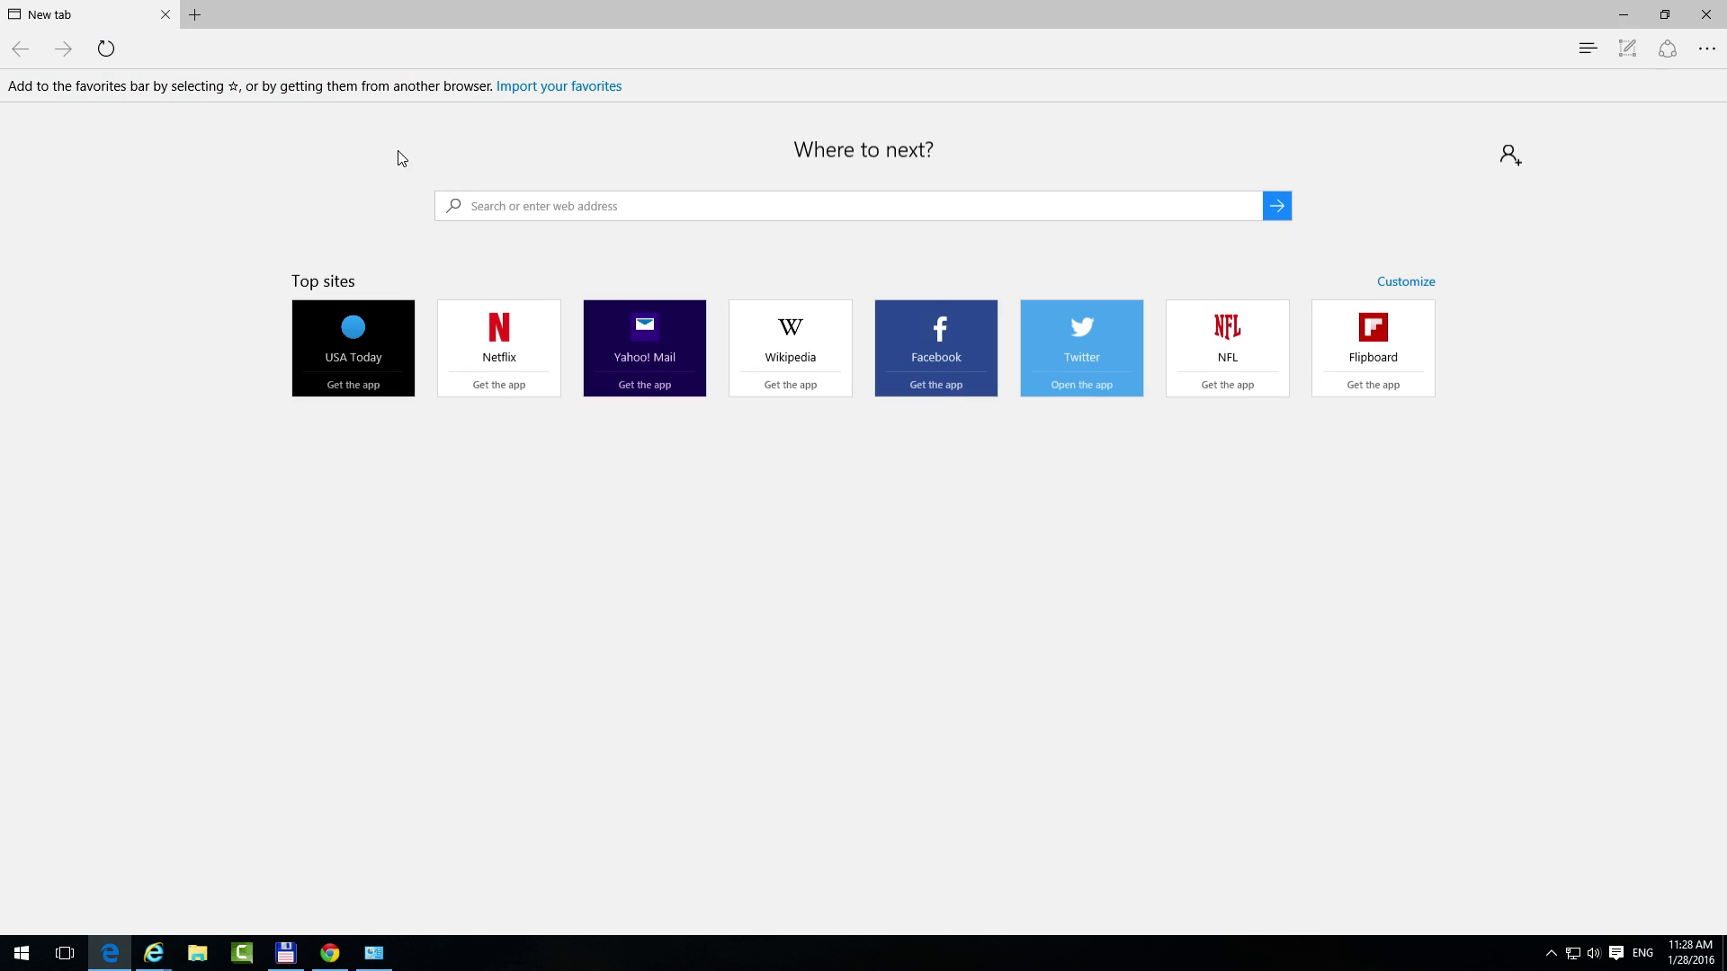
{"action": "left_click", "coordinate": [277, 51]}
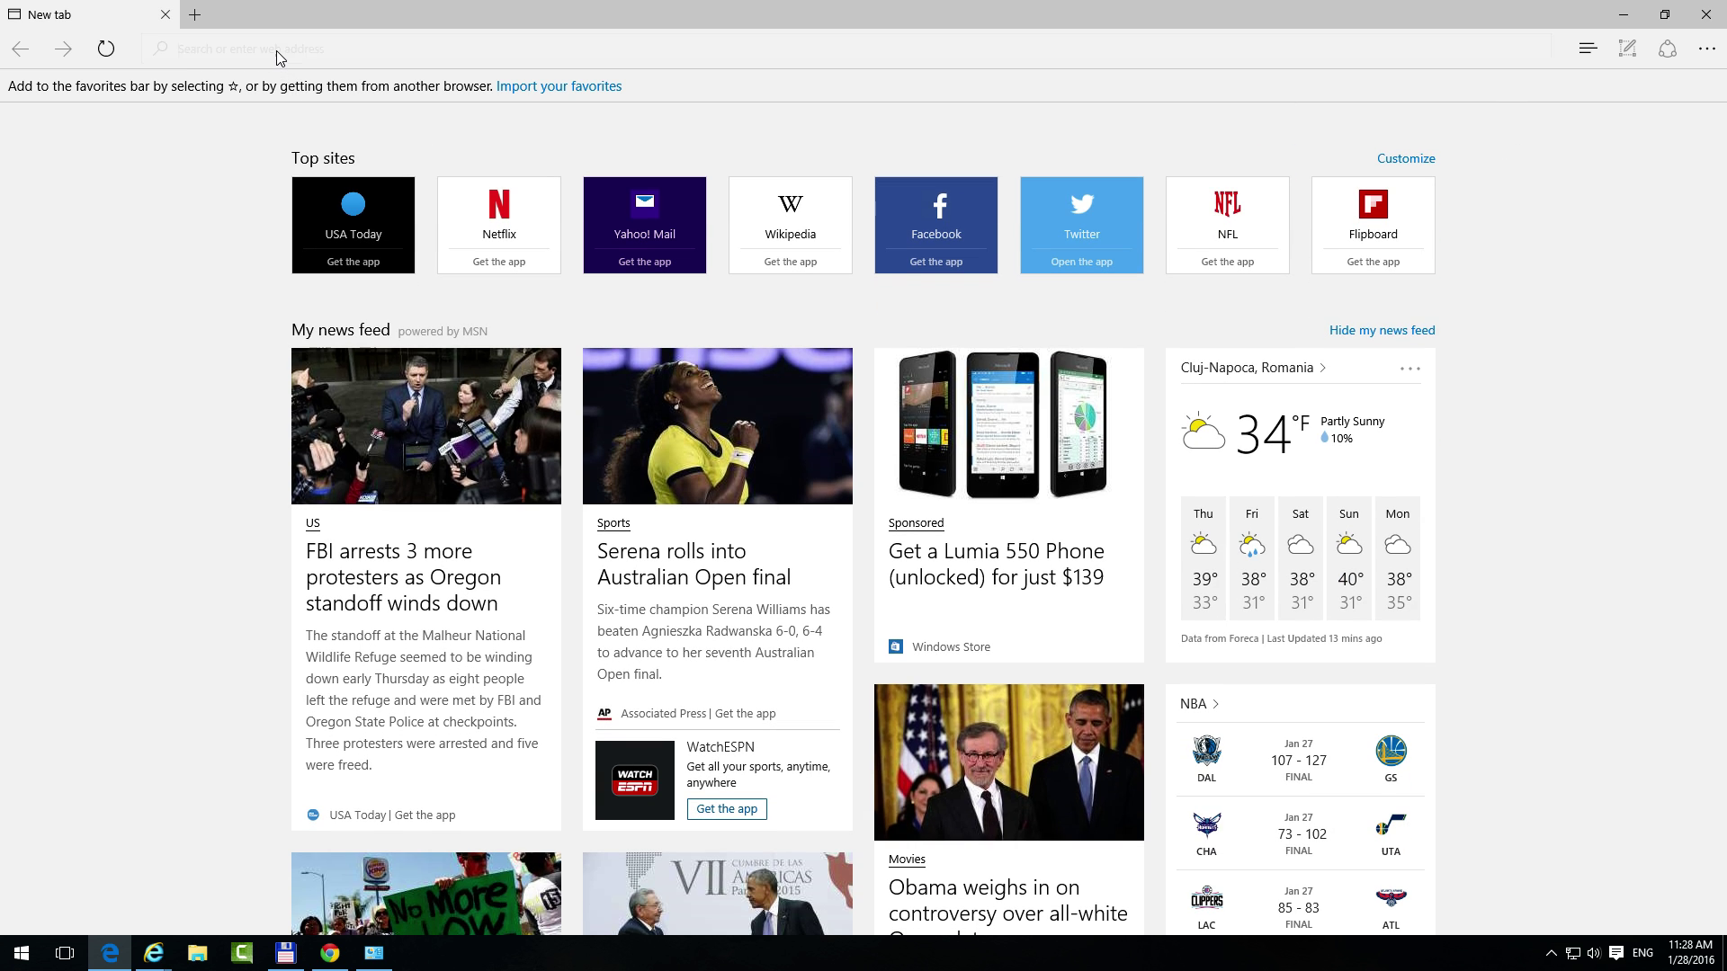
{"action": "type", "text": "cpuz"}
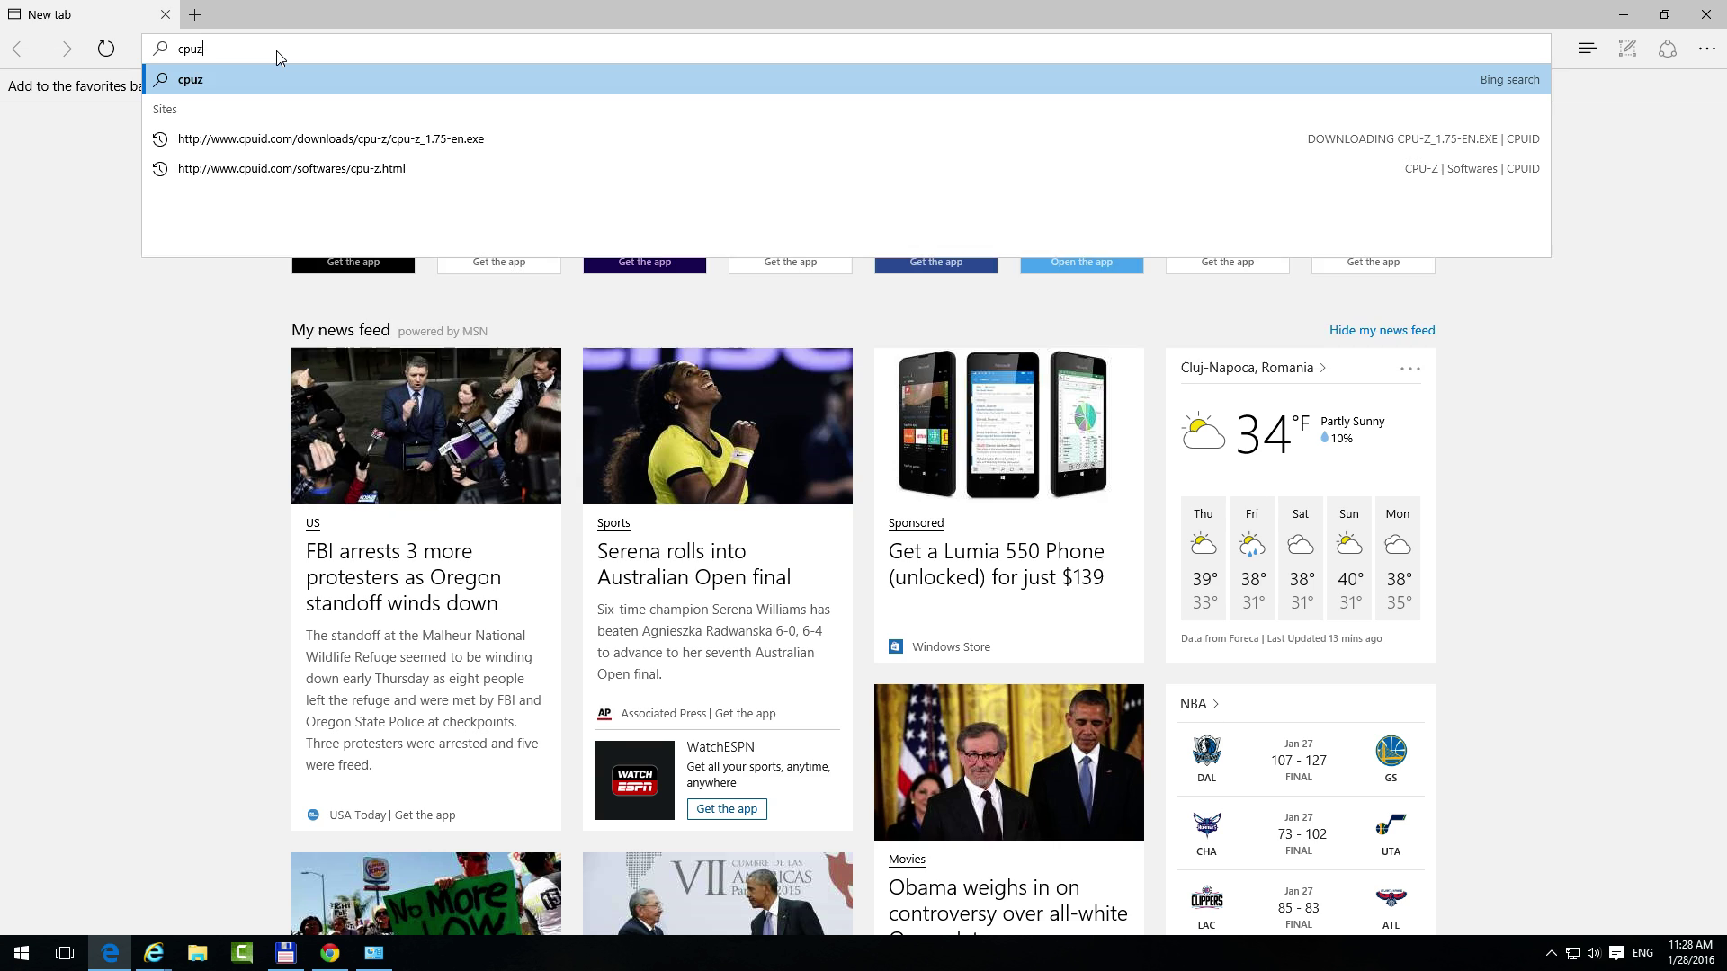
{"action": "key", "text": "Return"}
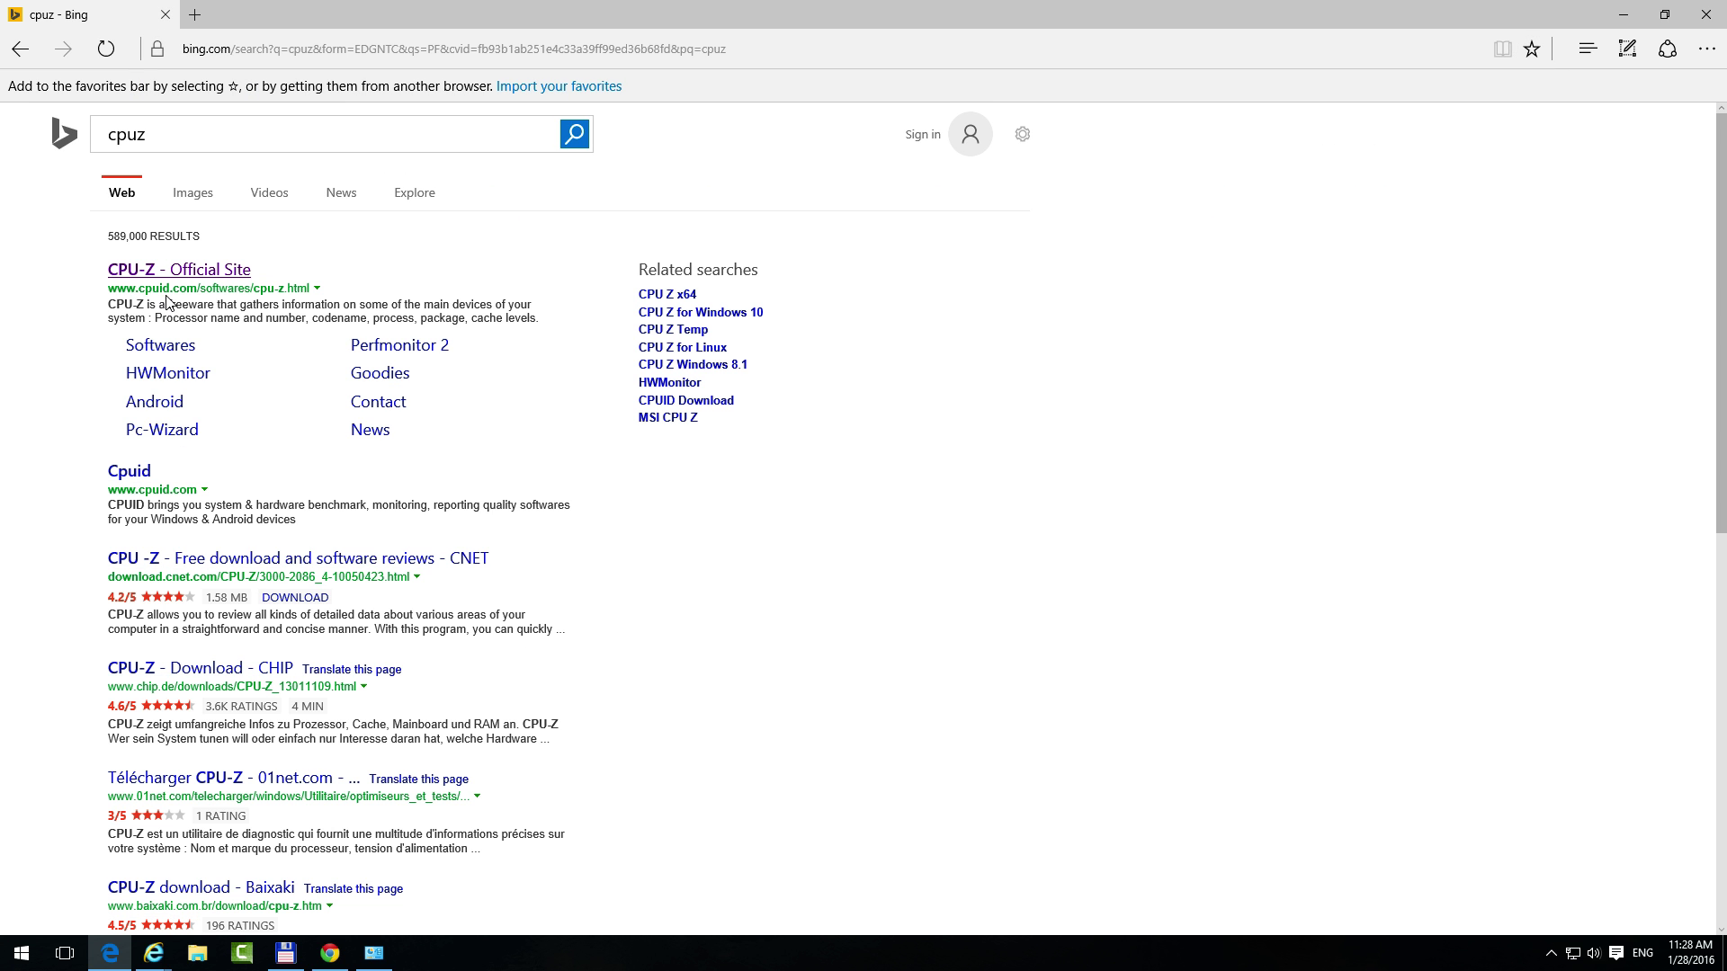
- From the CPU-Z official site, download the 1.75 English setup (cpu-z_1.75-en.exe) and run it
{"action": "left_click", "coordinate": [181, 272]}
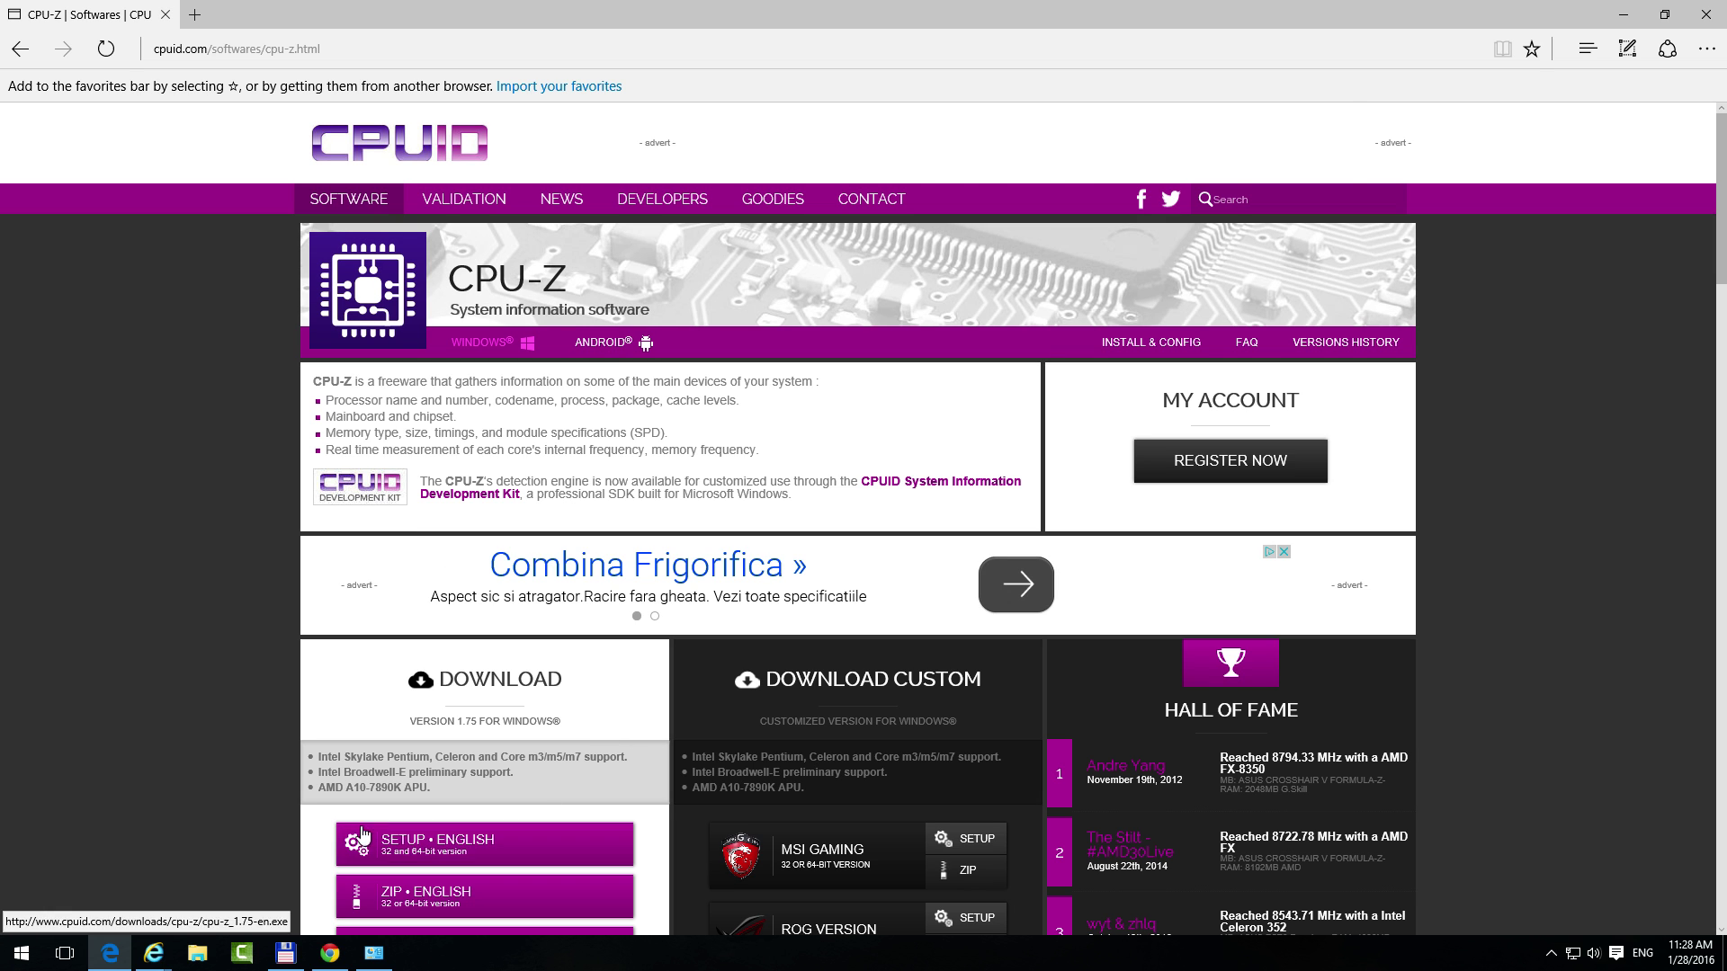
{"action": "left_click", "coordinate": [379, 845]}
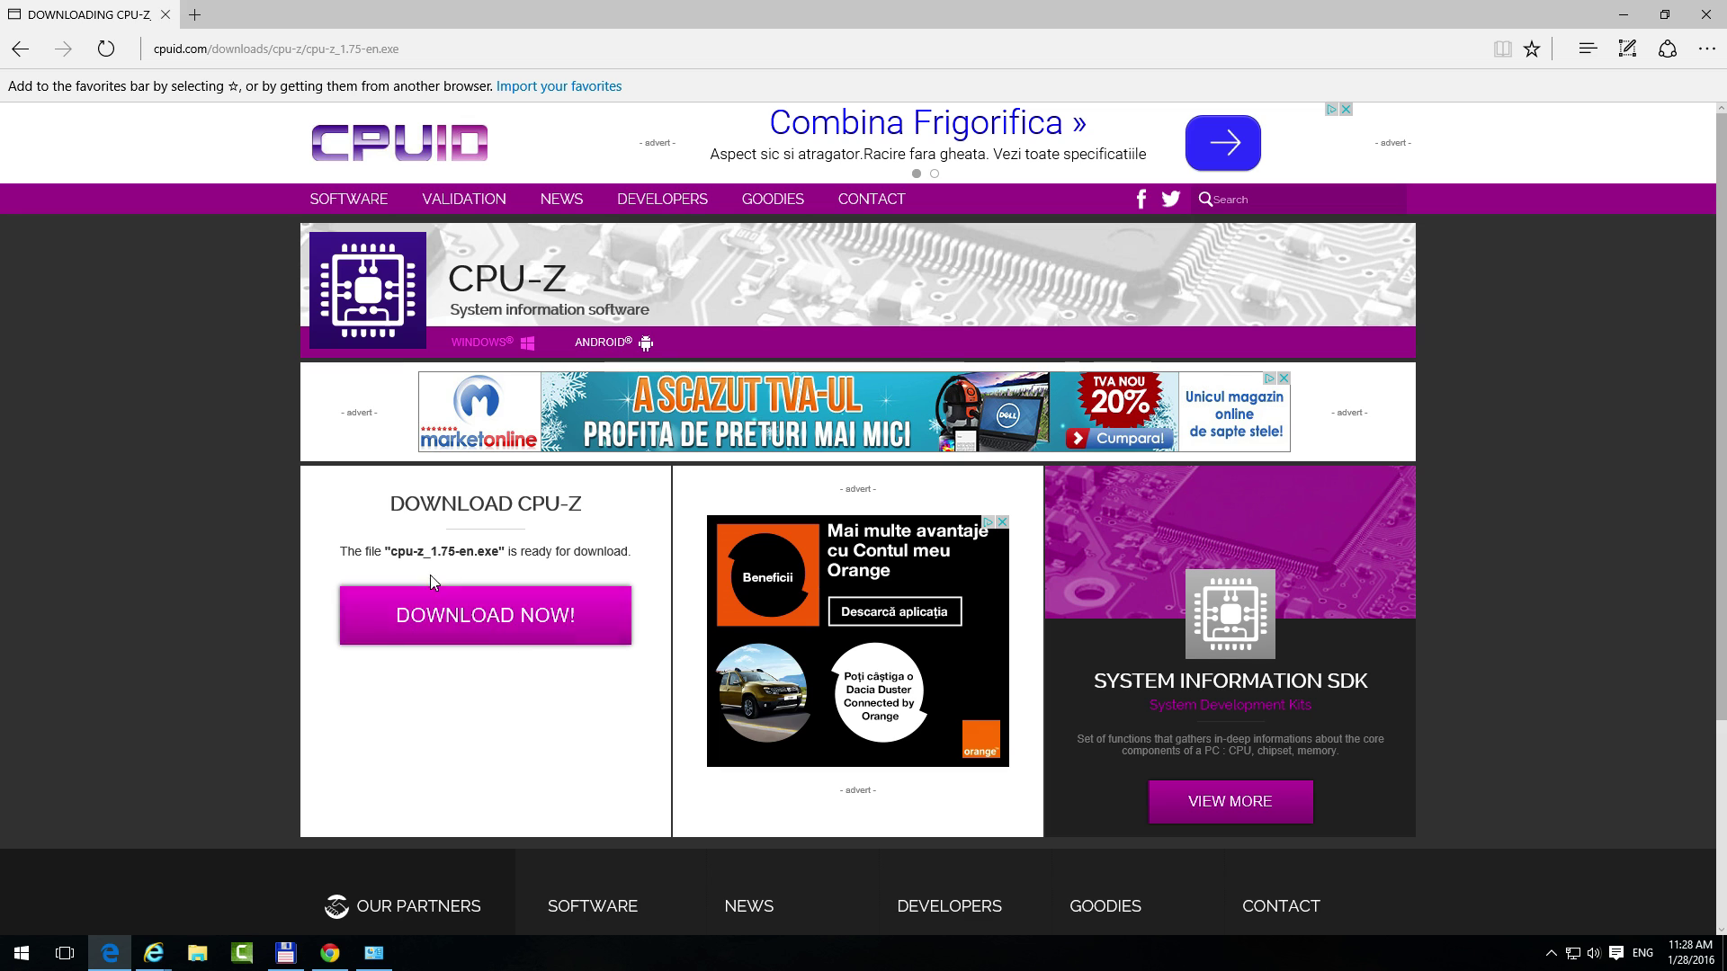
{"action": "left_click", "coordinate": [400, 629]}
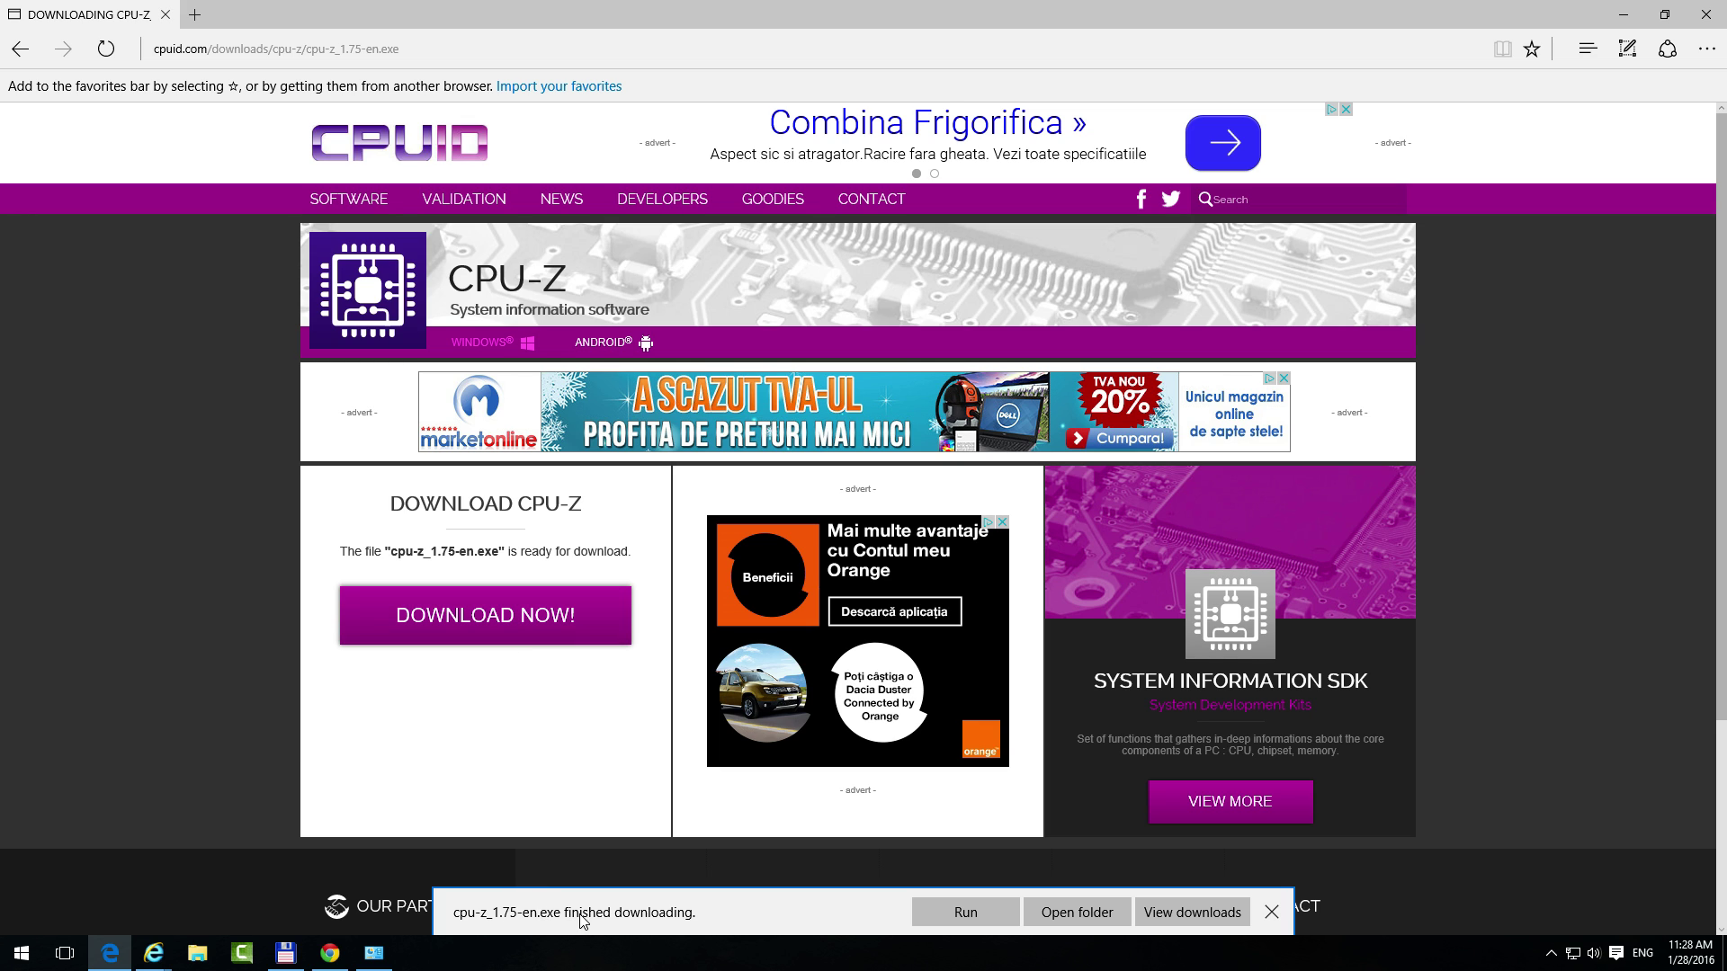
{"action": "left_click", "coordinate": [959, 912]}
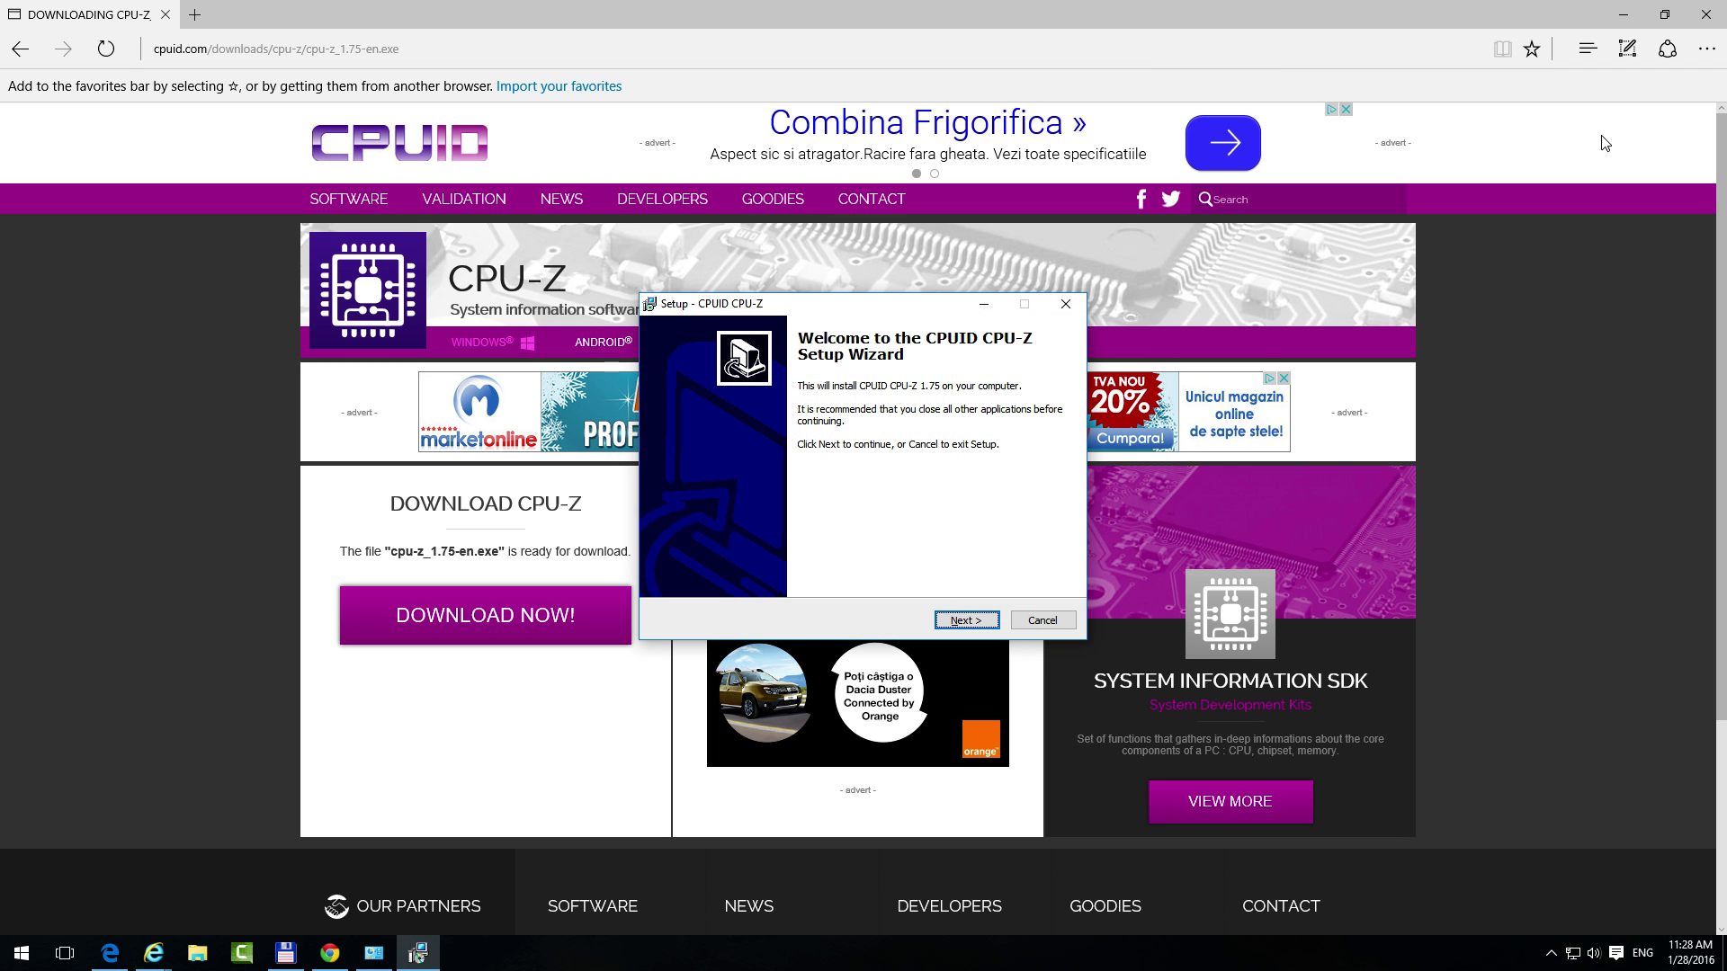
- Close Edge and accept the CPU-Z license agreement in the setup wizard
{"action": "left_click", "coordinate": [1706, 14]}
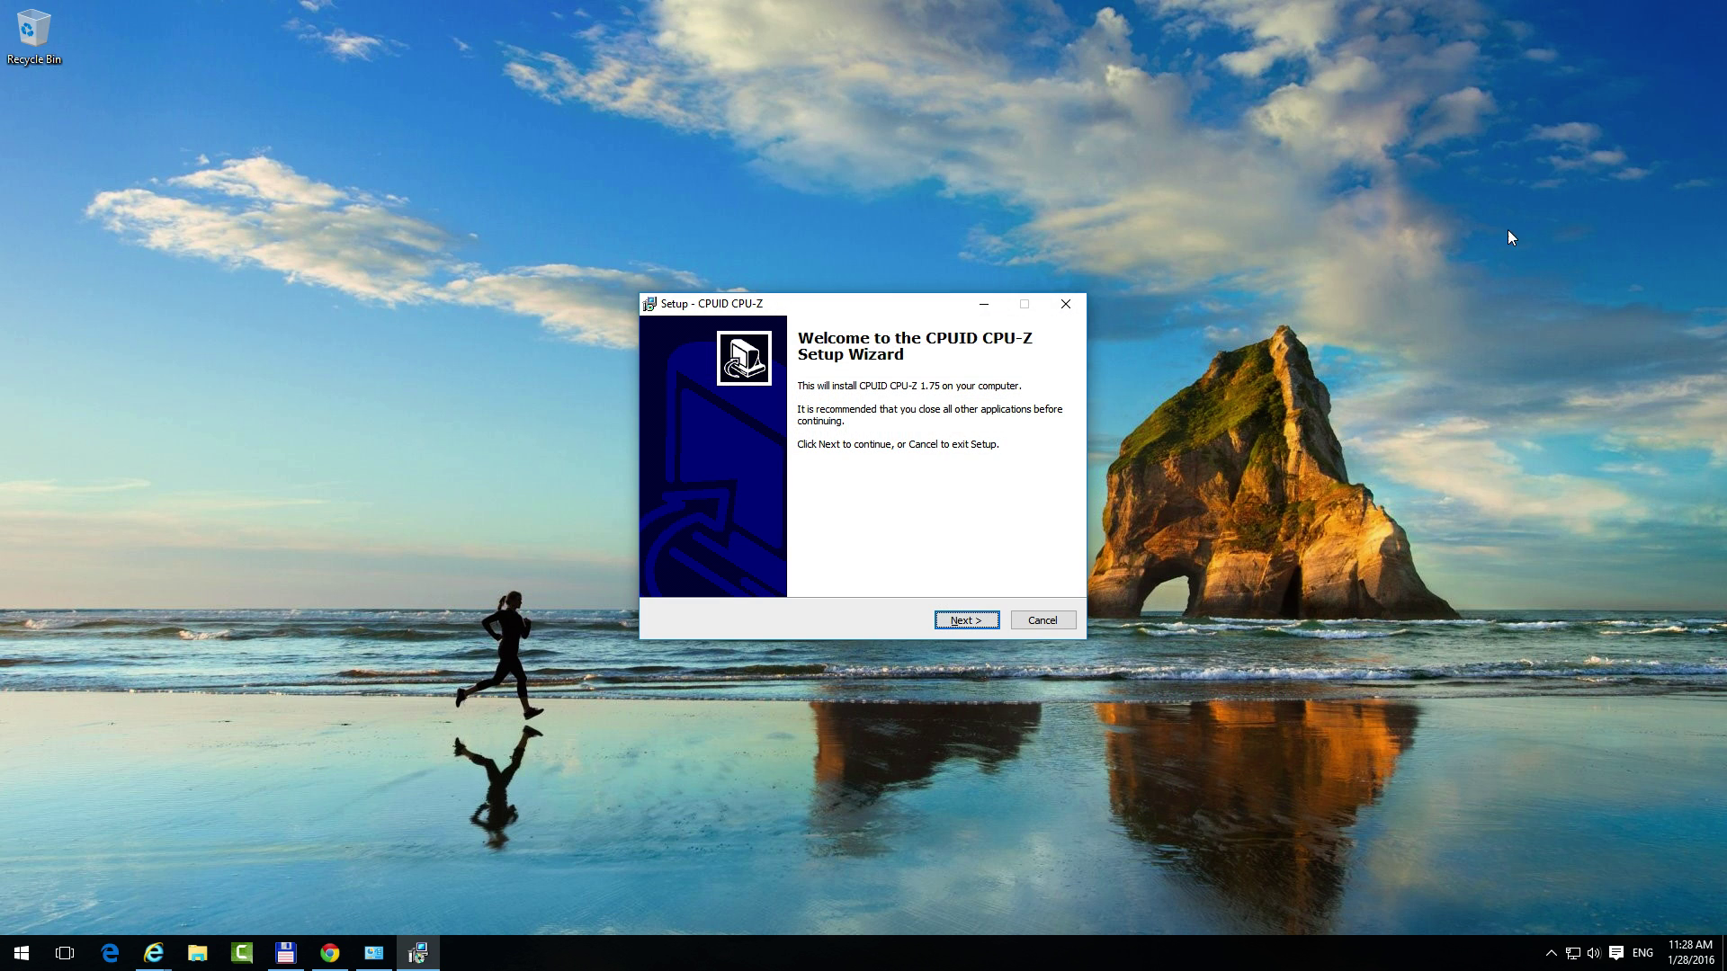
{"action": "left_click", "coordinate": [964, 621]}
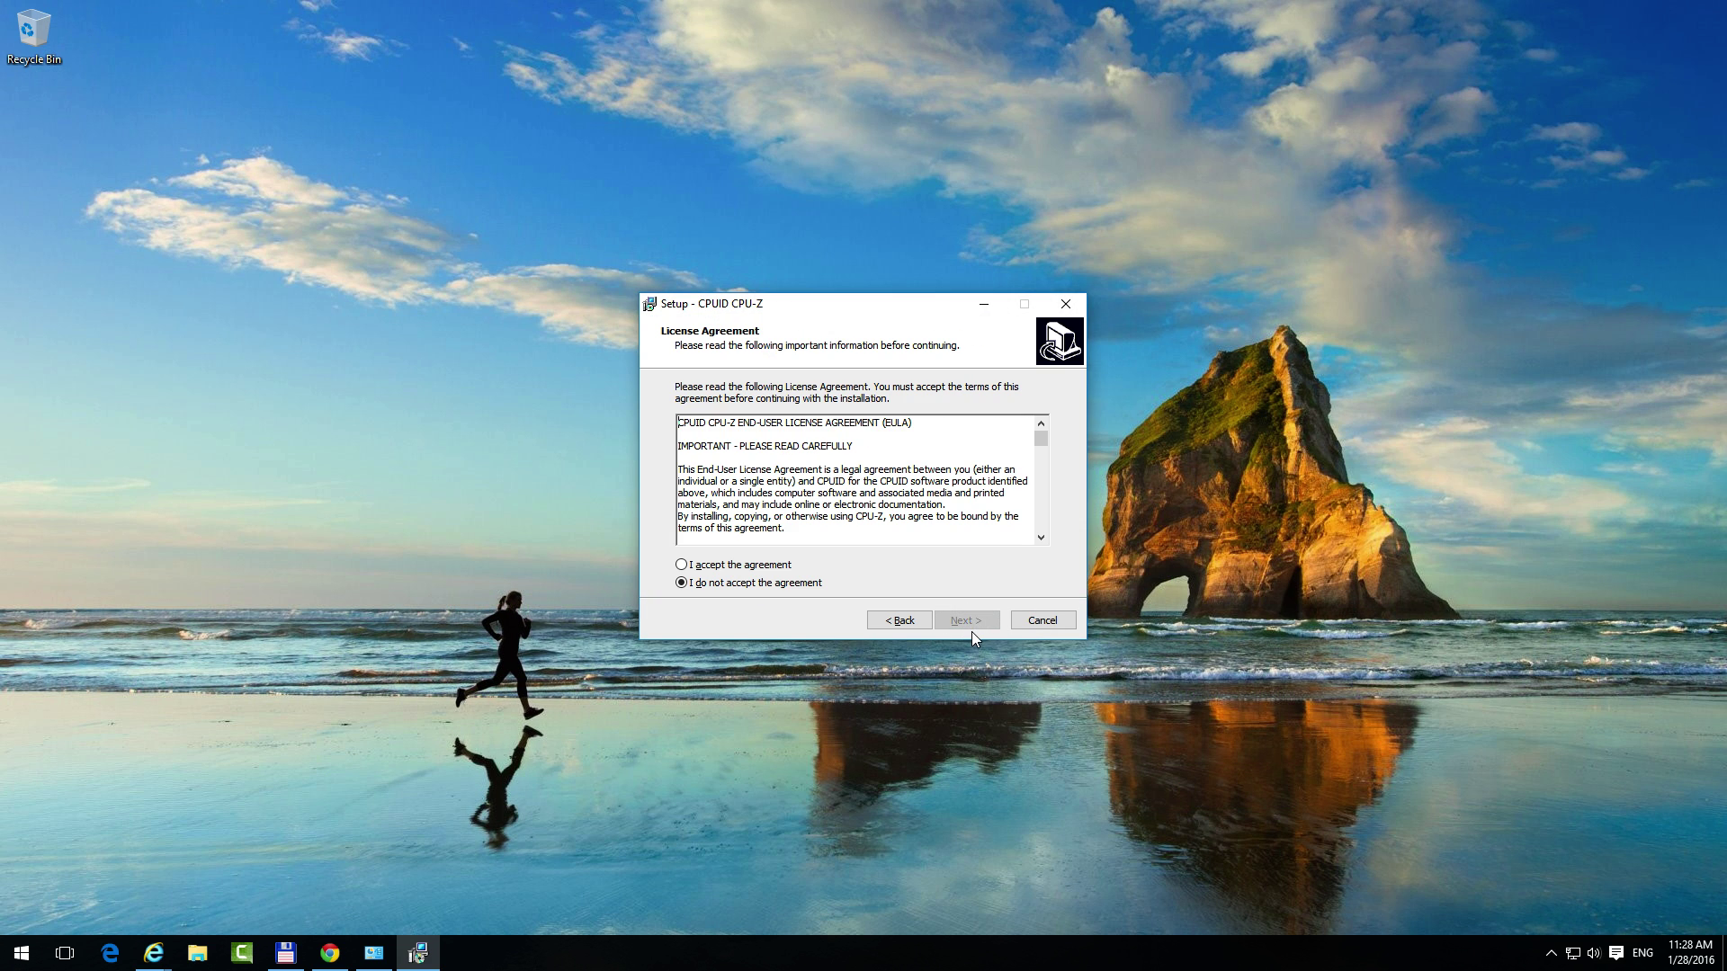
{"action": "left_click", "coordinate": [744, 565]}
- Install CPU-Z 1.75 with a desktop icon, skipping the cpuz_readme.txt, and finish setup
{"action": "left_click", "coordinate": [971, 622]}
{"action": "left_click", "coordinate": [976, 621]}
{"action": "left_click", "coordinate": [979, 620]}
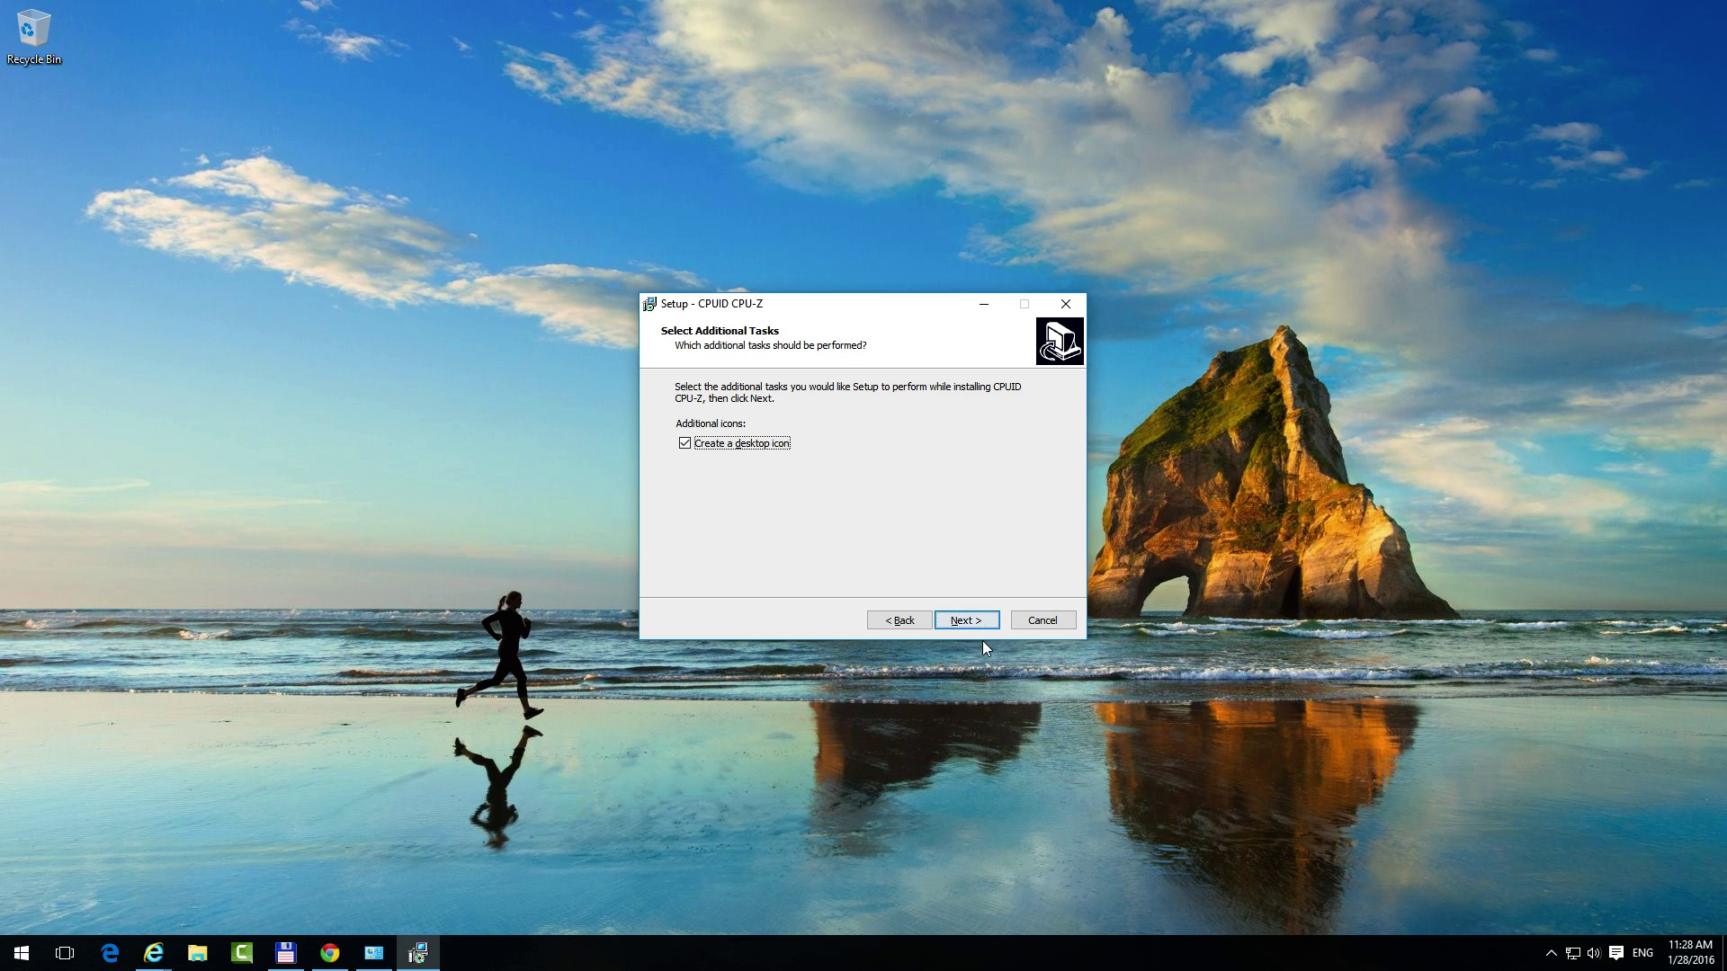
{"action": "left_click", "coordinate": [978, 622]}
{"action": "left_click", "coordinate": [978, 623]}
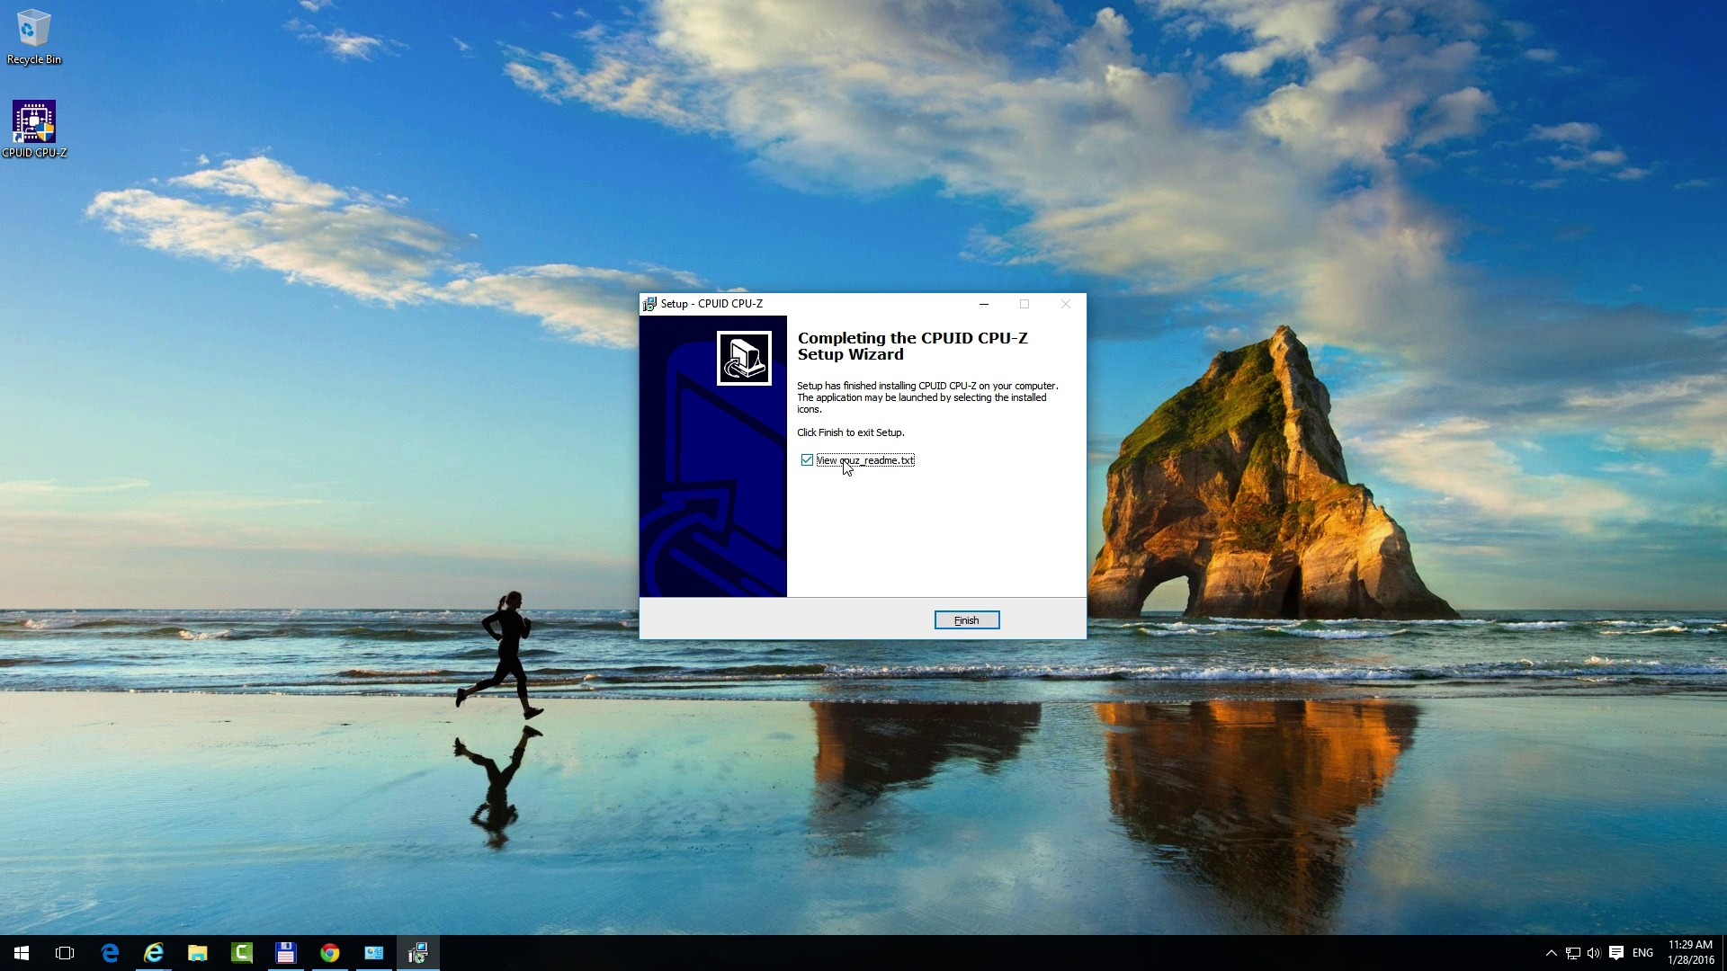
{"action": "left_click", "coordinate": [894, 468]}
{"action": "left_click", "coordinate": [966, 623]}
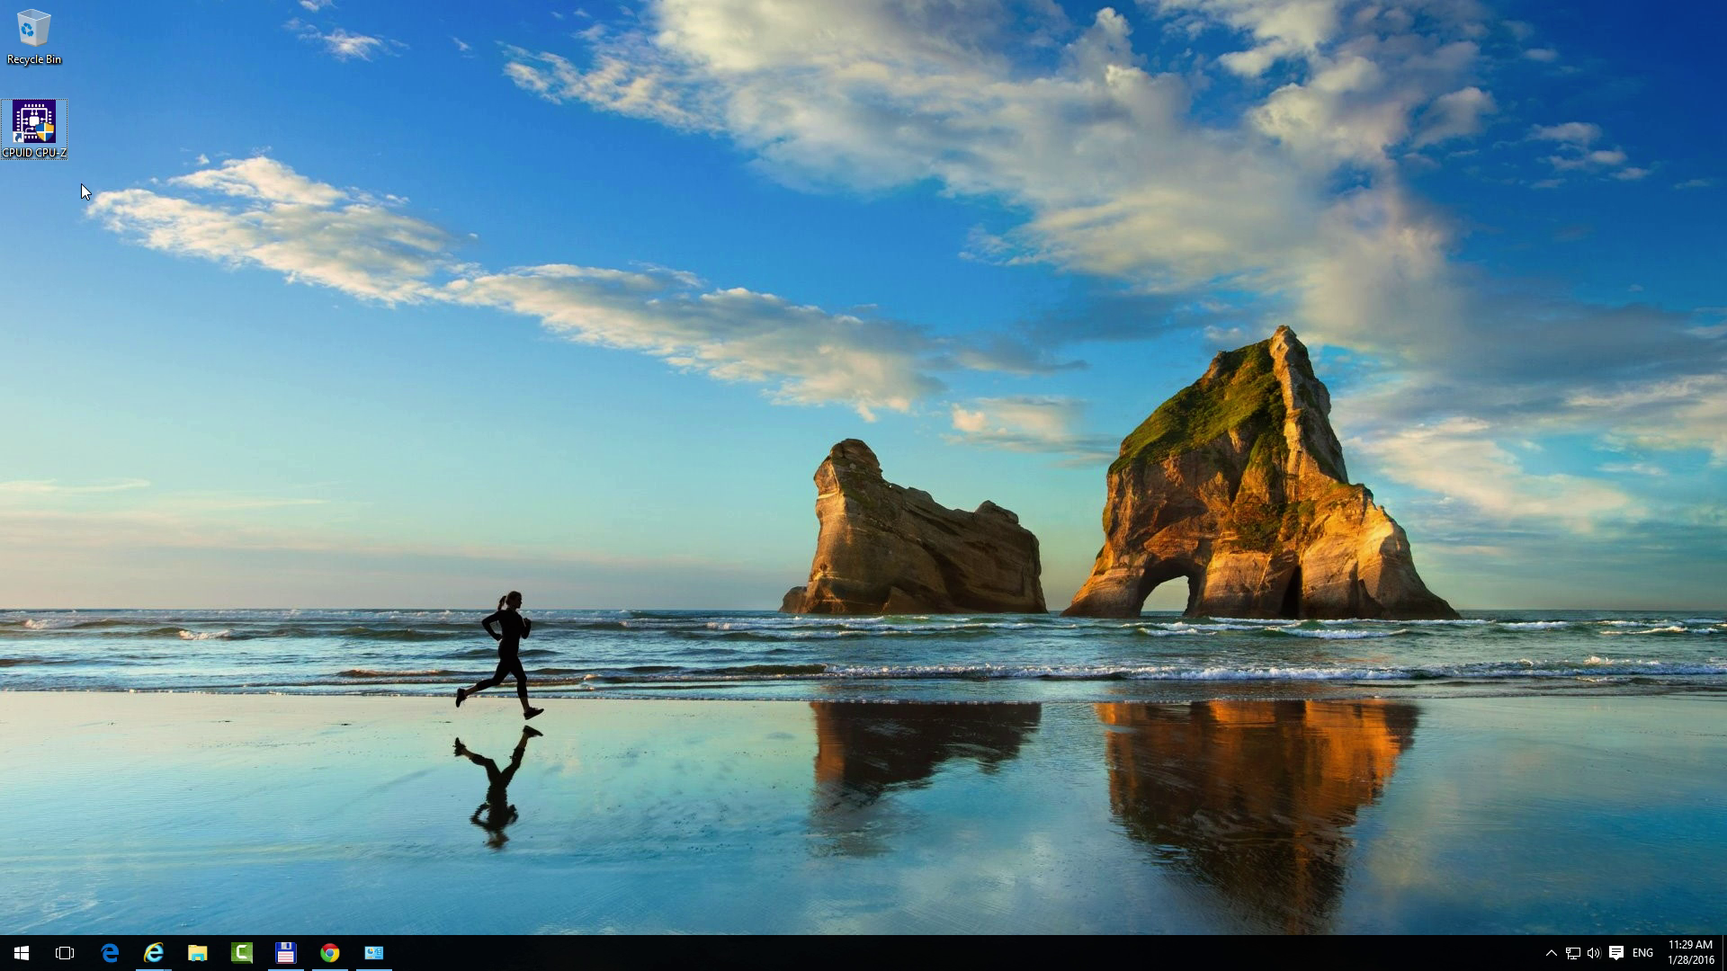
- Launch CPU-Z from its desktop icon and drag its window to the left side
{"action": "double_click", "coordinate": [36, 126]}
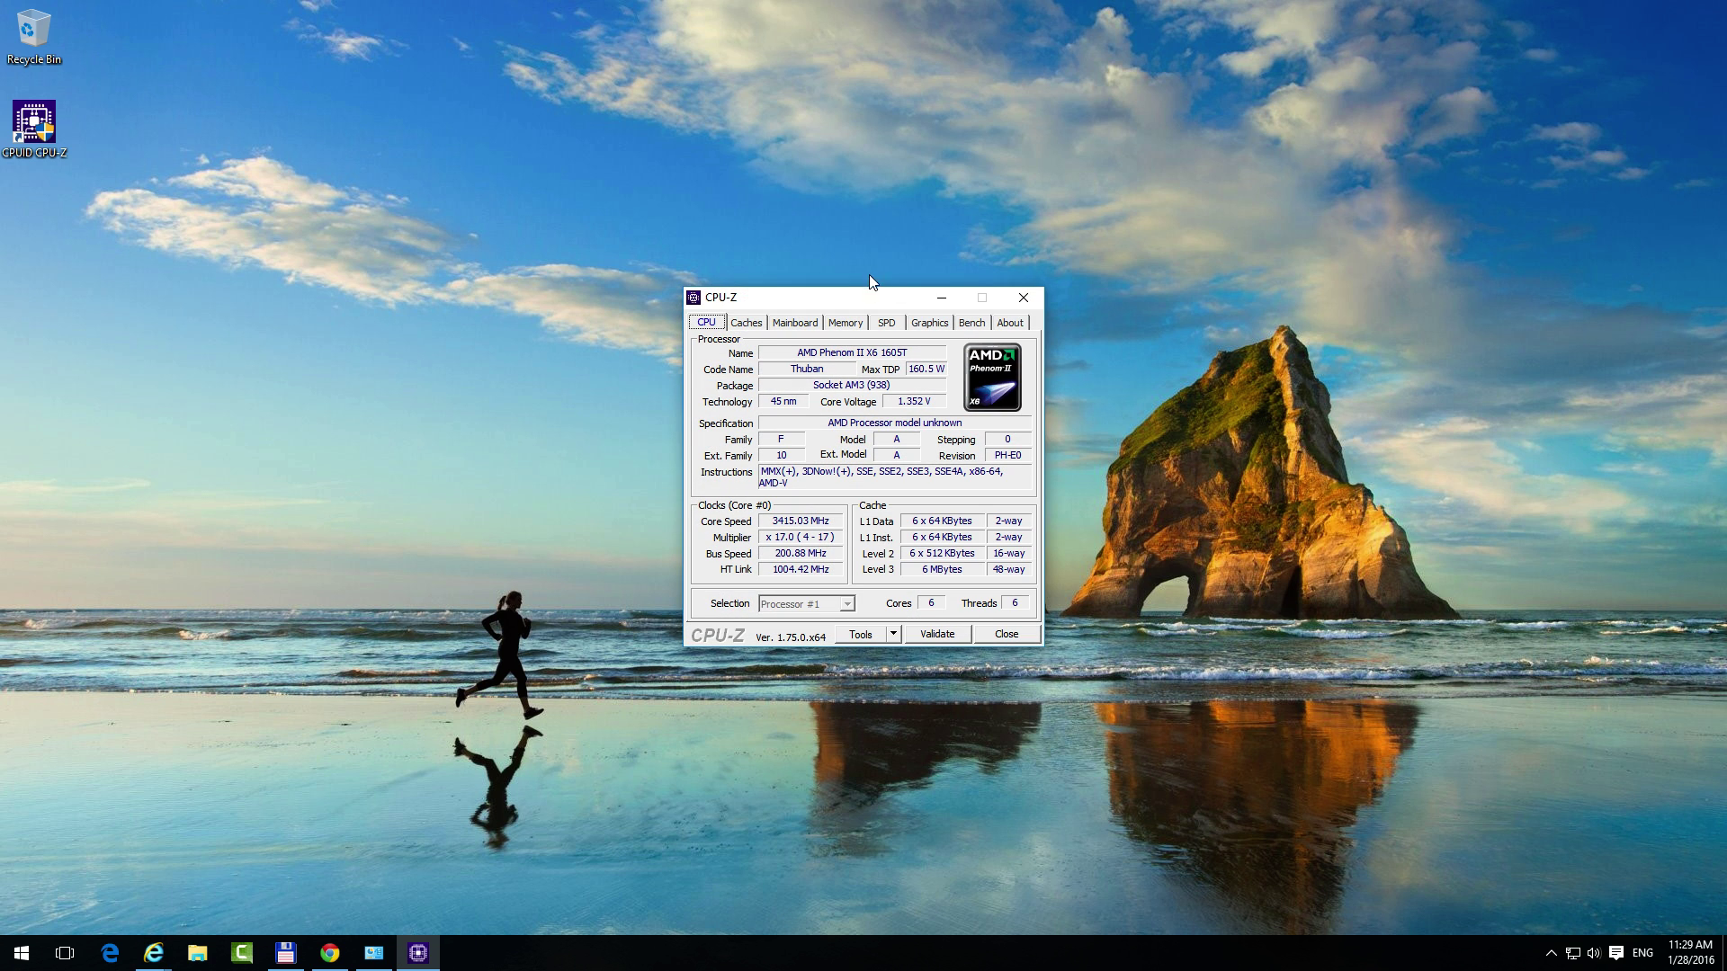
{"action": "left_click_drag", "start_coordinate": [862, 300], "coordinate": [321, 352]}
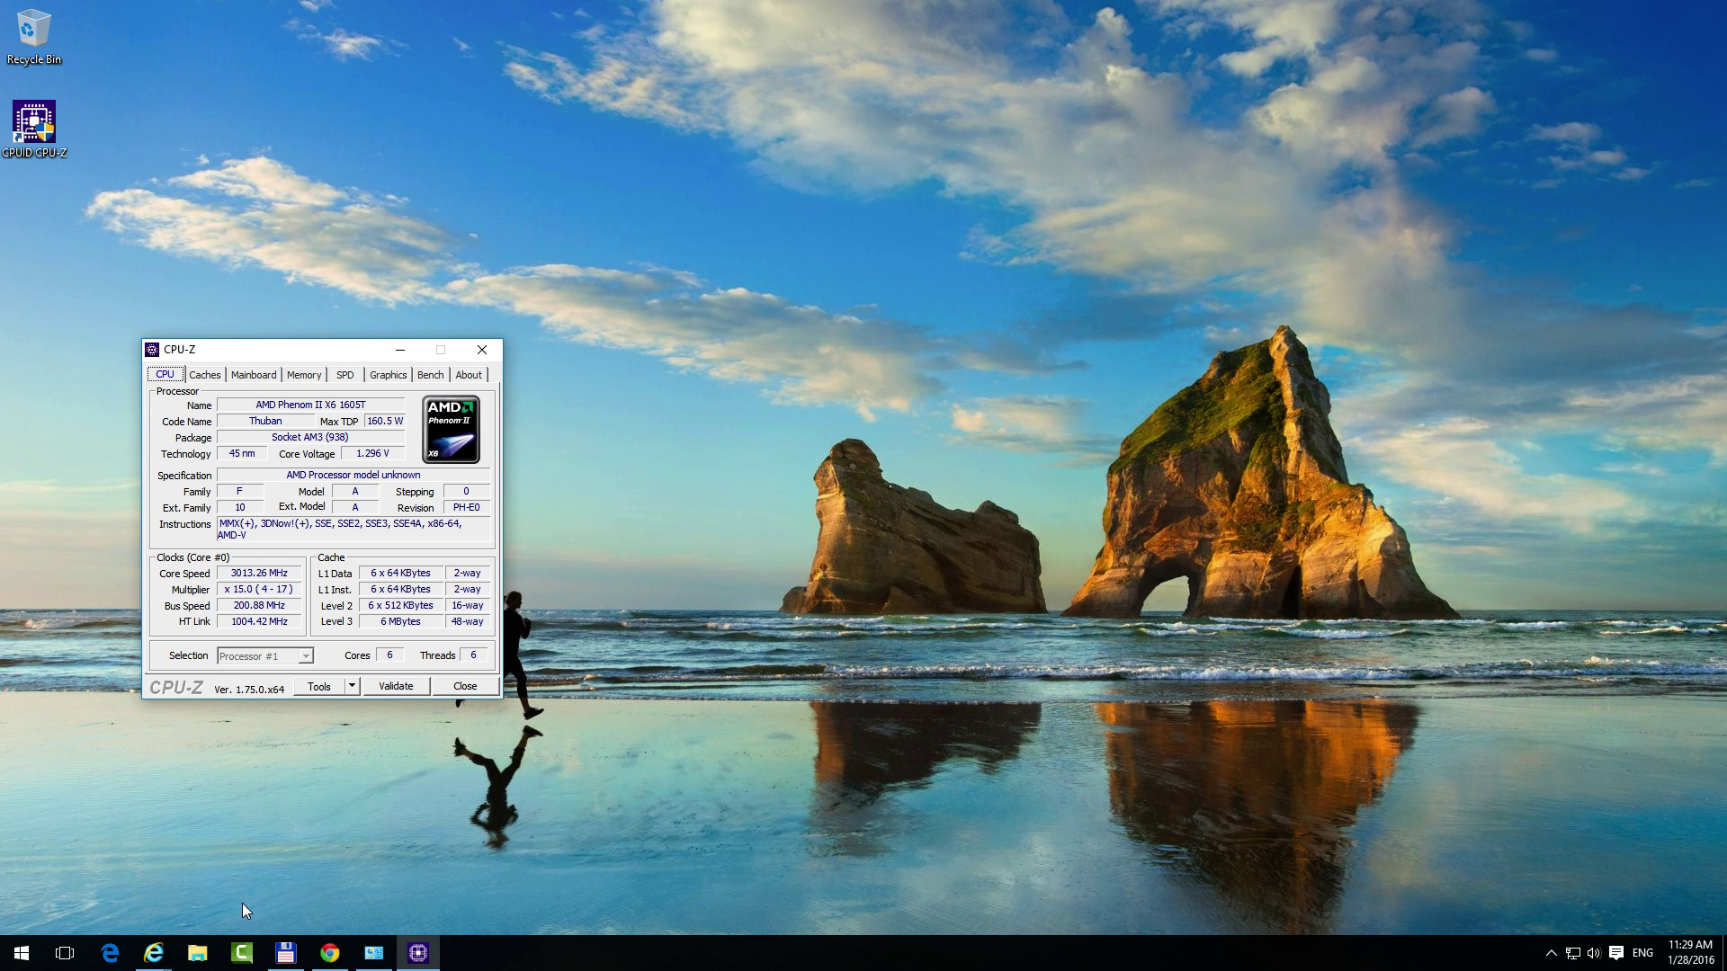
- Reopen the System properties for This PC from File Explorer
{"action": "left_click", "coordinate": [200, 953]}
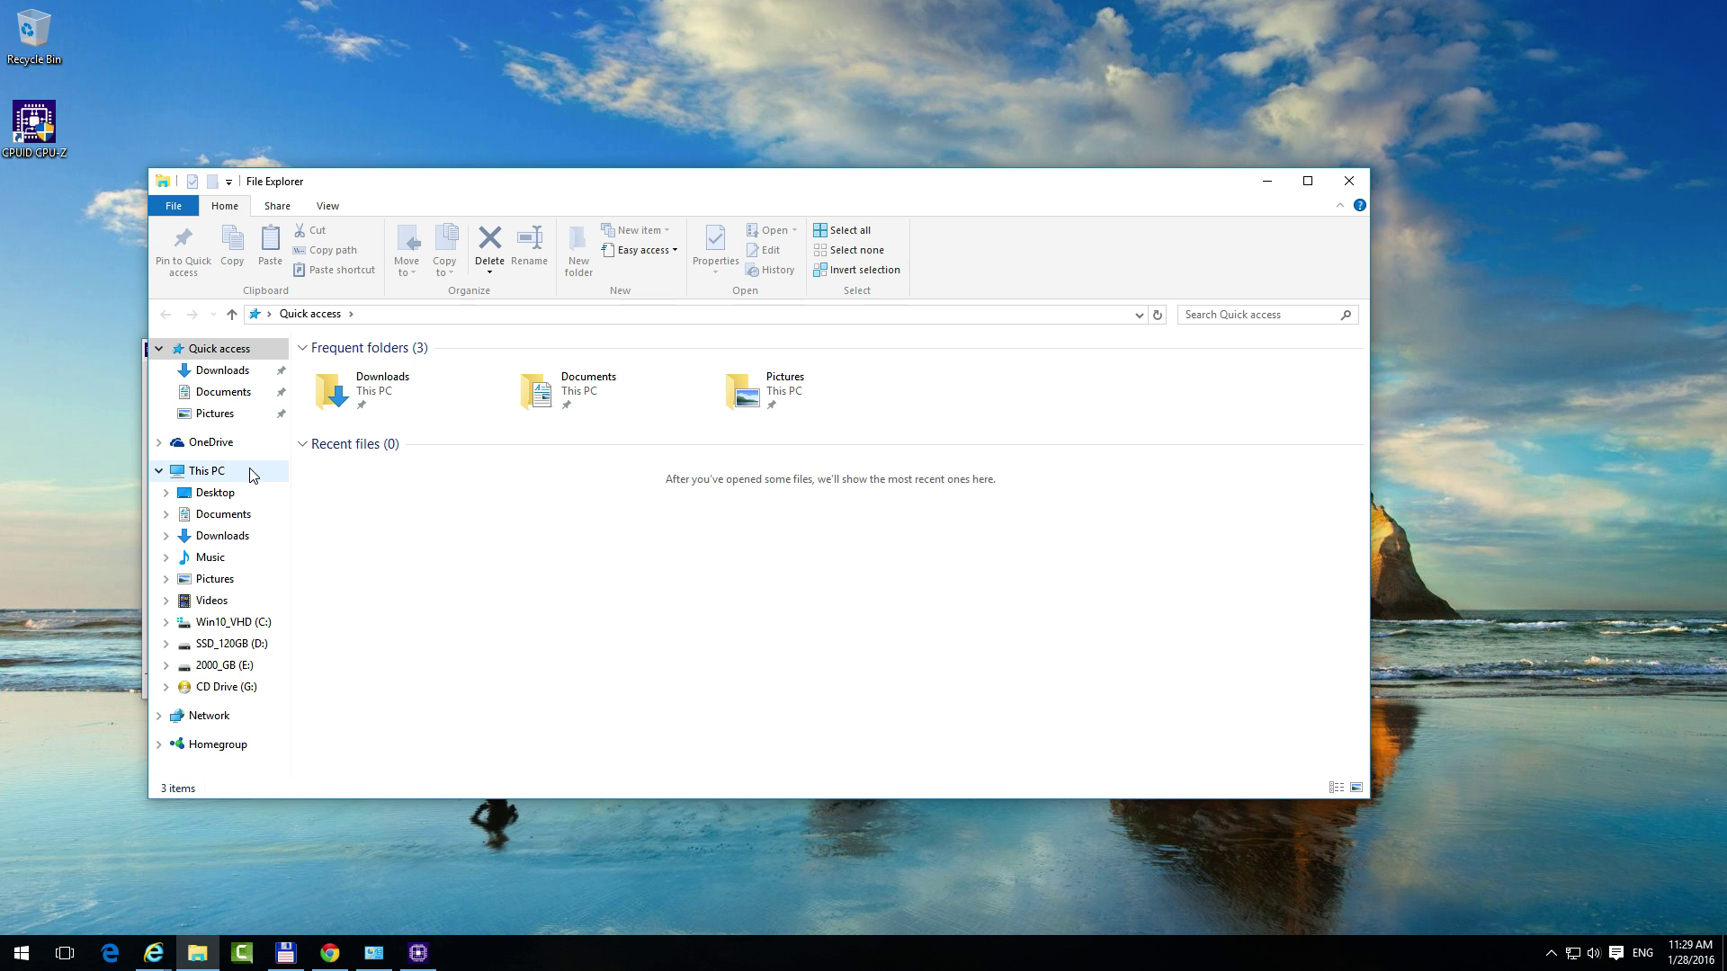
{"action": "right_click", "coordinate": [208, 473]}
{"action": "left_click", "coordinate": [335, 711]}
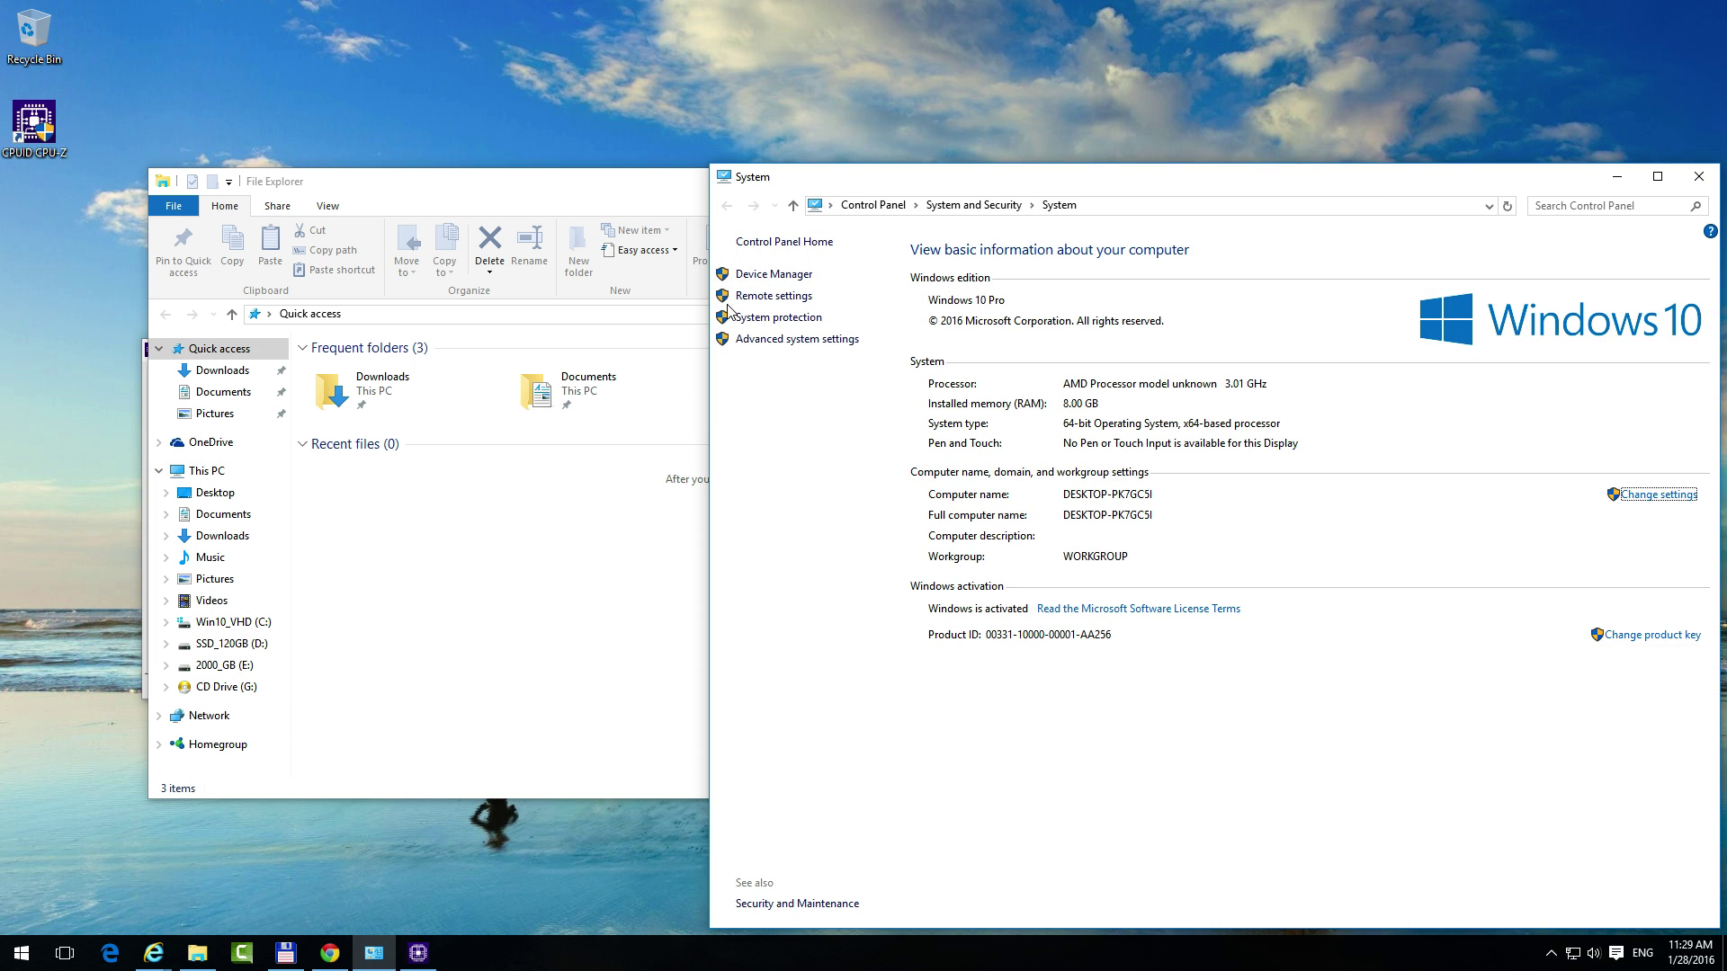
- Close File Explorer and place CPU-Z beside the System window, viewing its cache details
{"action": "left_click", "coordinate": [656, 190]}
{"action": "right_click", "coordinate": [655, 187]}
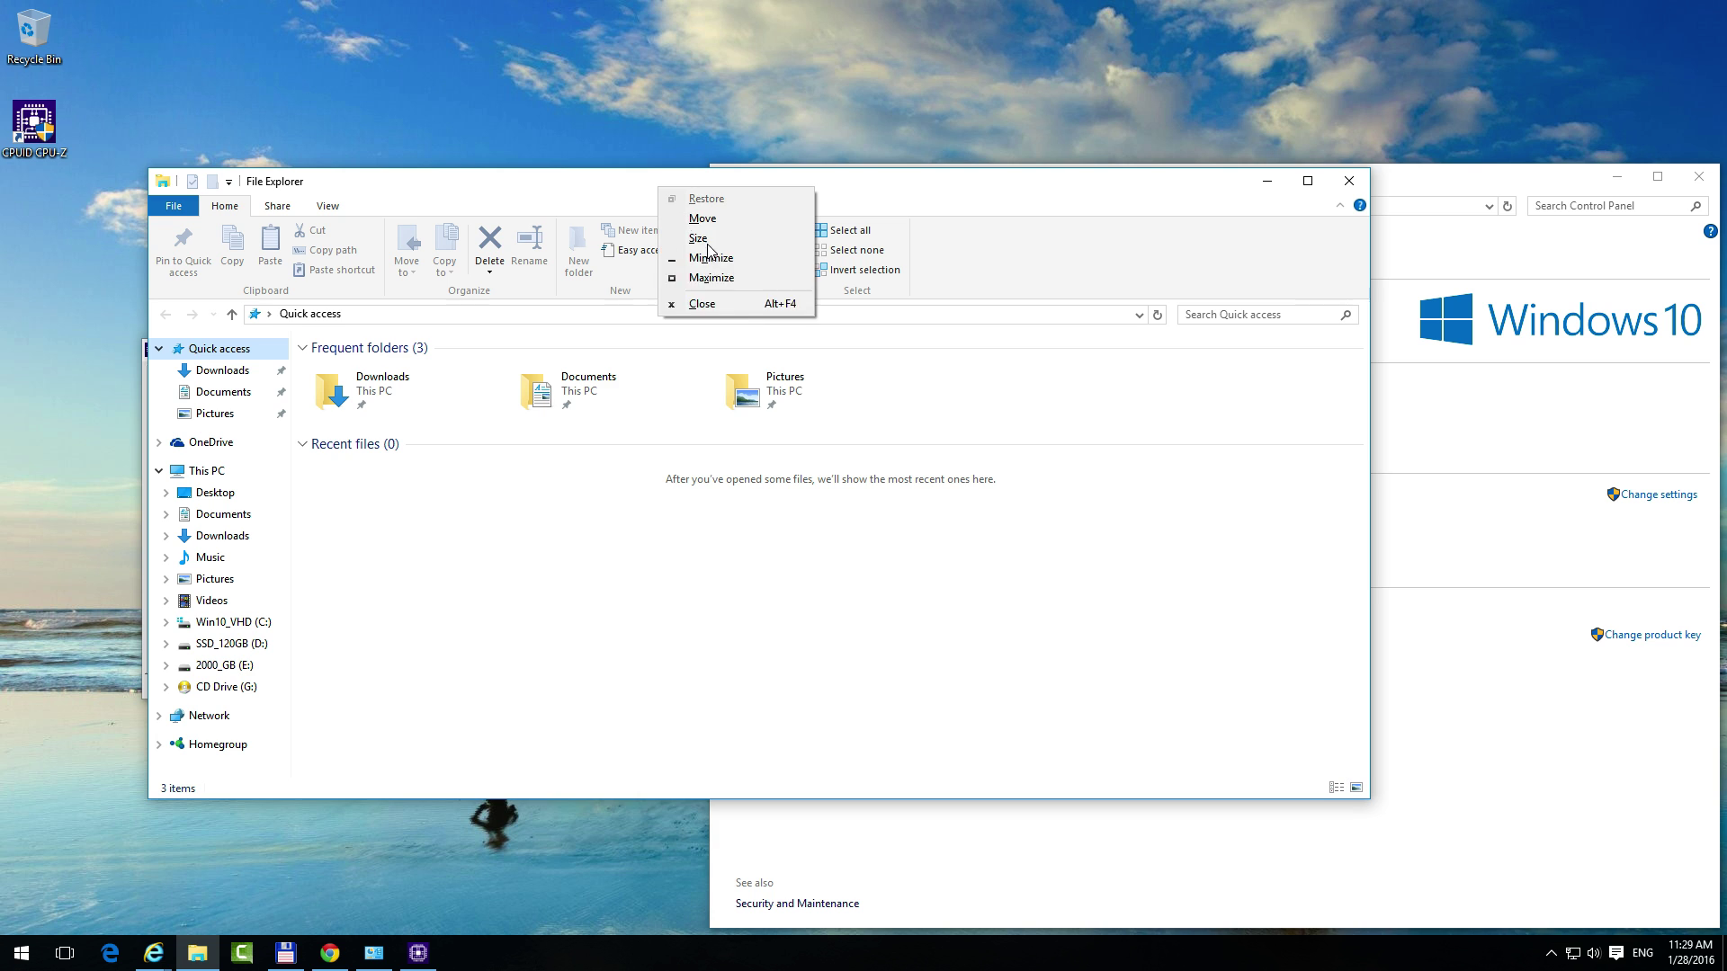
{"action": "left_click", "coordinate": [741, 308]}
{"action": "left_click_drag", "start_coordinate": [340, 355], "coordinate": [483, 306]}
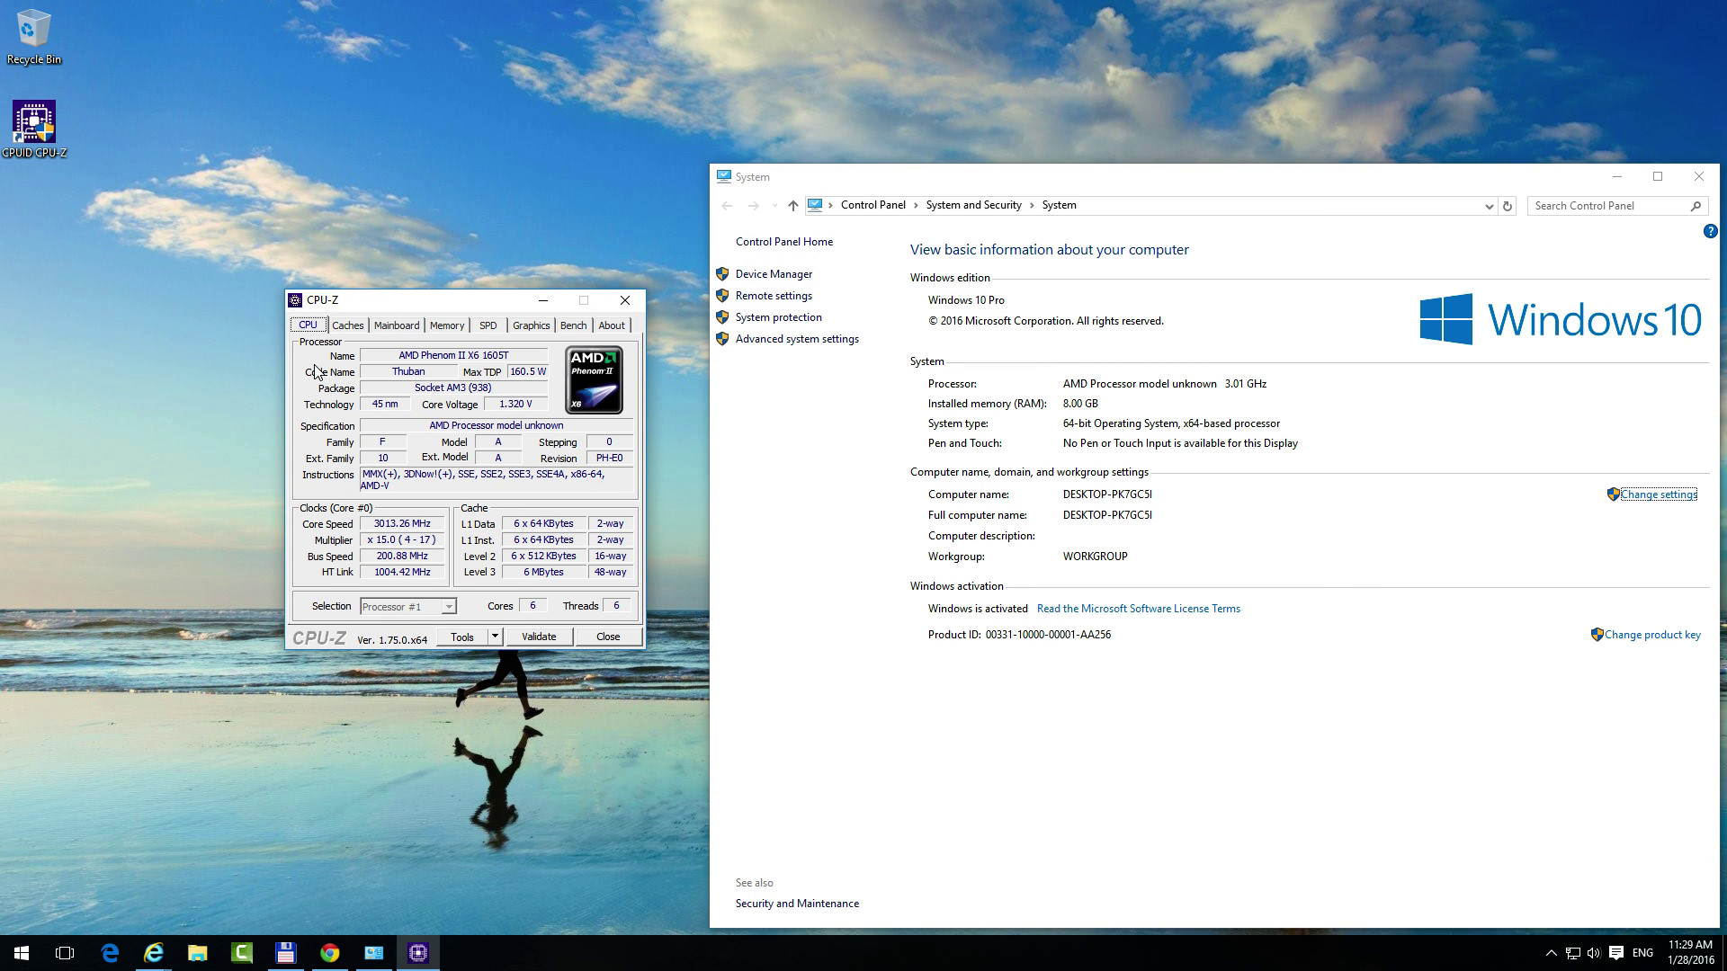
{"action": "left_click", "coordinate": [348, 328]}
{"action": "left_click", "coordinate": [396, 328]}
{"action": "left_click", "coordinate": [350, 329]}
{"action": "left_click", "coordinate": [311, 329]}
{"action": "left_click", "coordinate": [1189, 399]}
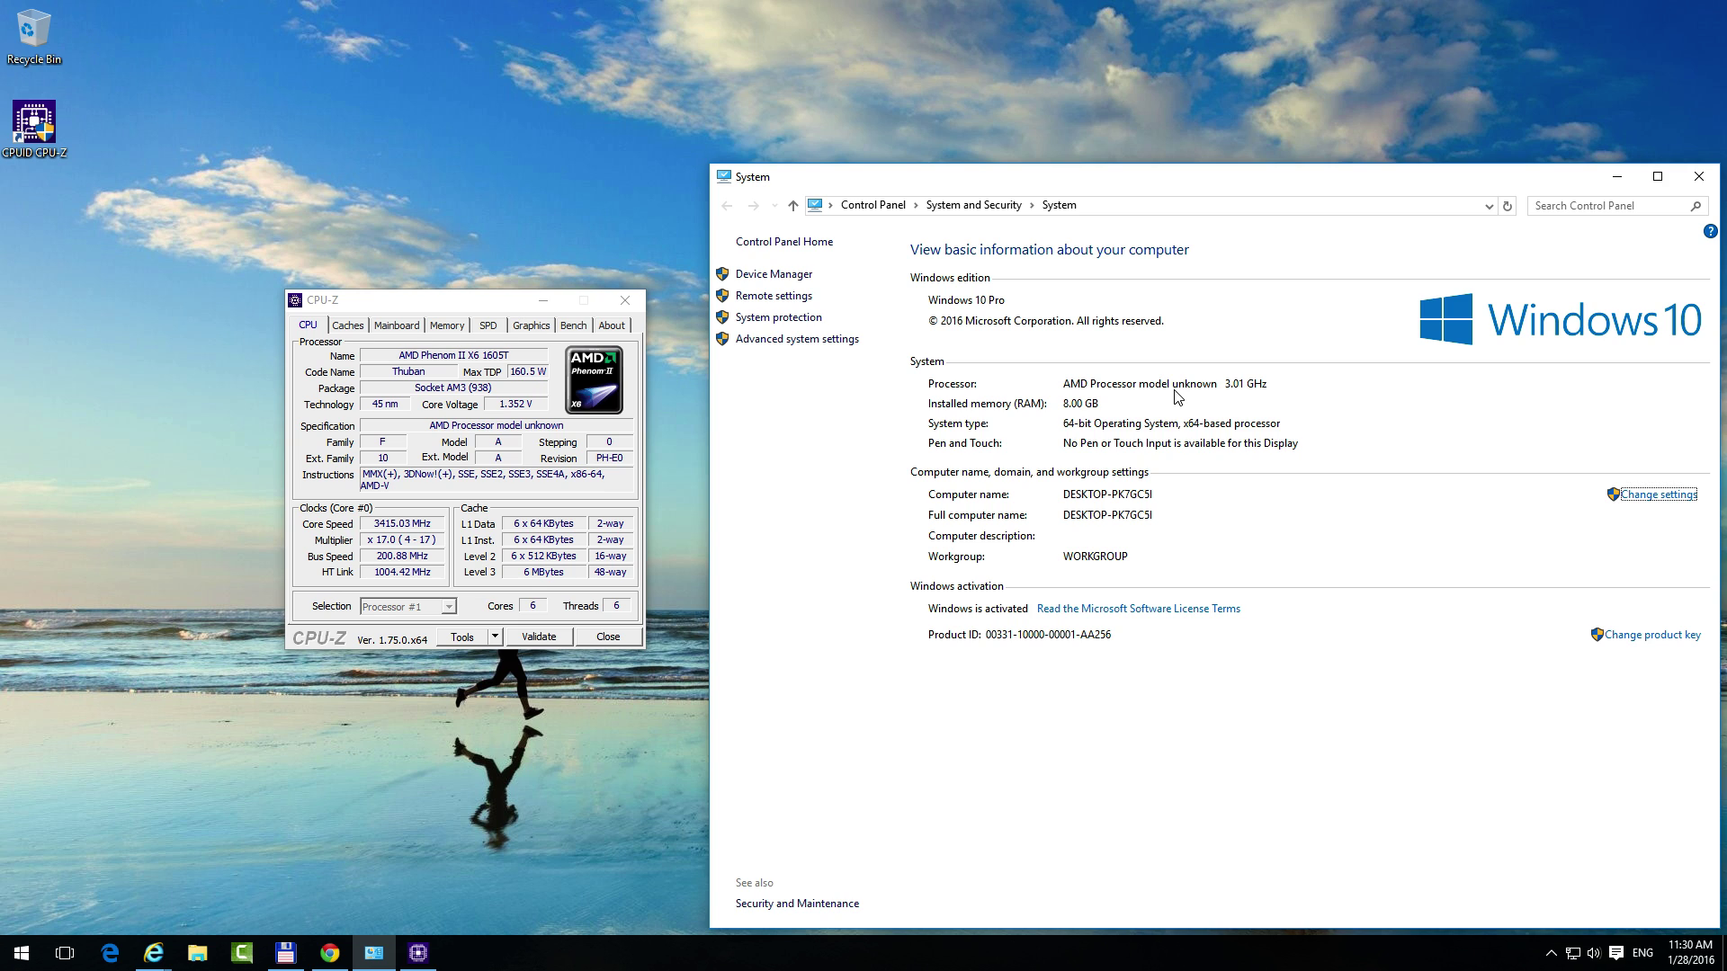
- Close the System window and then CPU-Z, leaving the desktop with the CPUID CPU-Z shortcut
{"action": "left_click", "coordinate": [301, 416]}
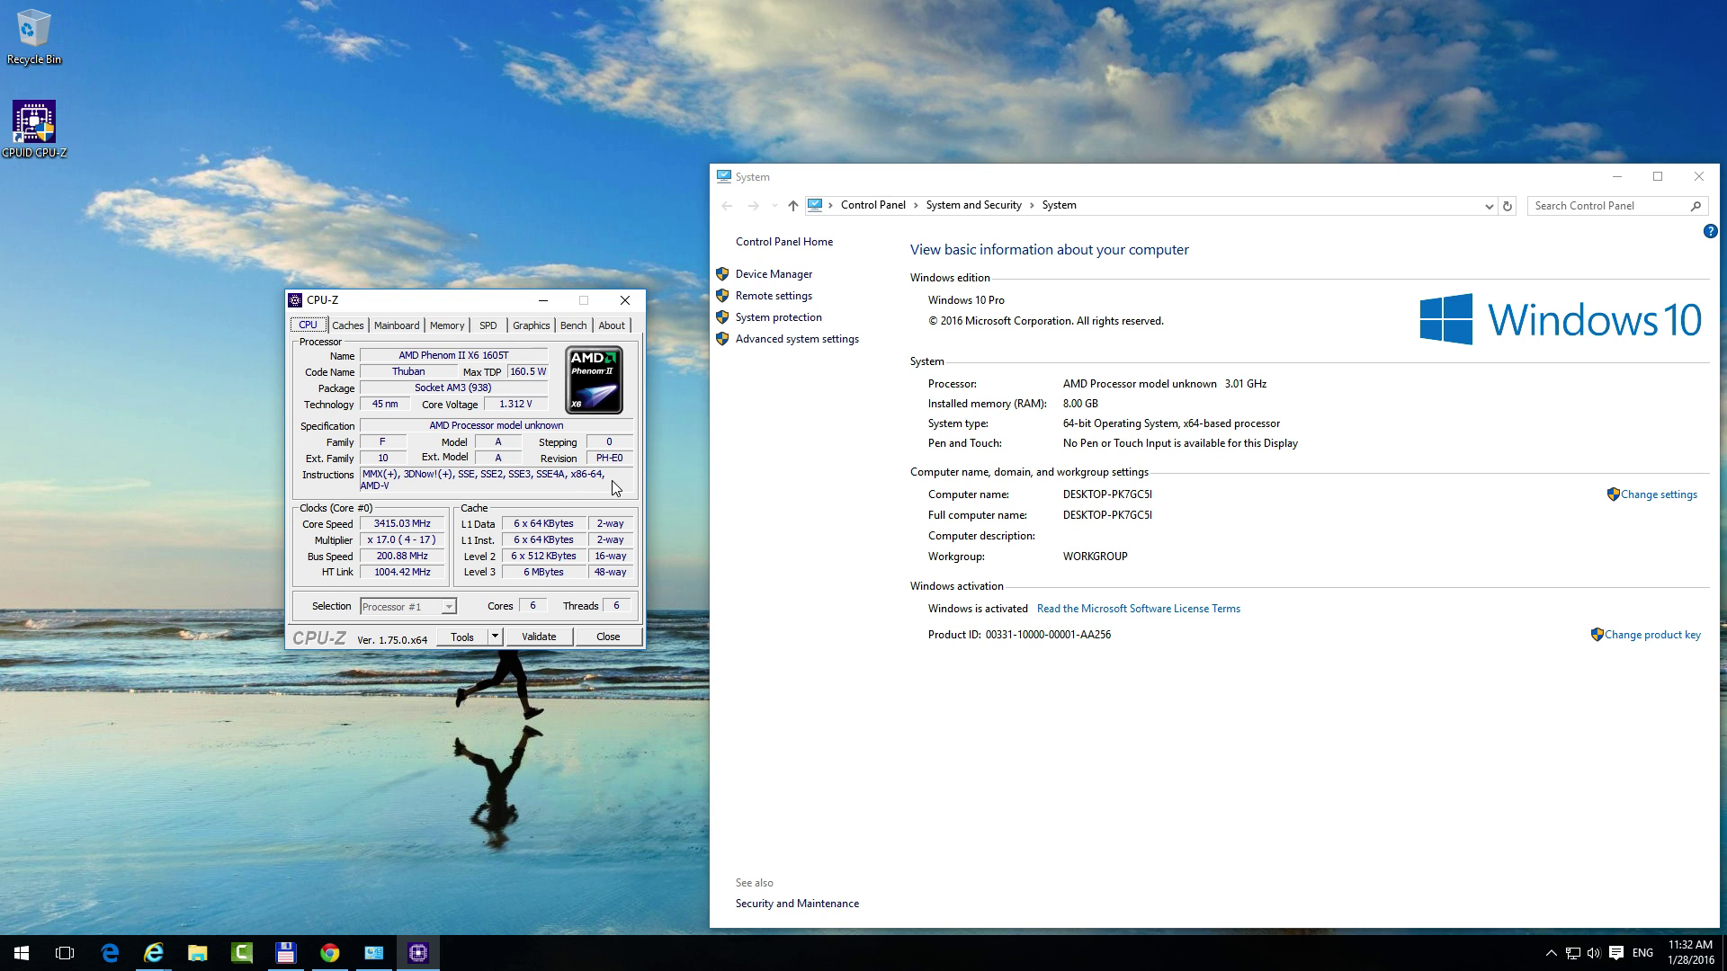
{"action": "left_click", "coordinate": [1599, 286]}
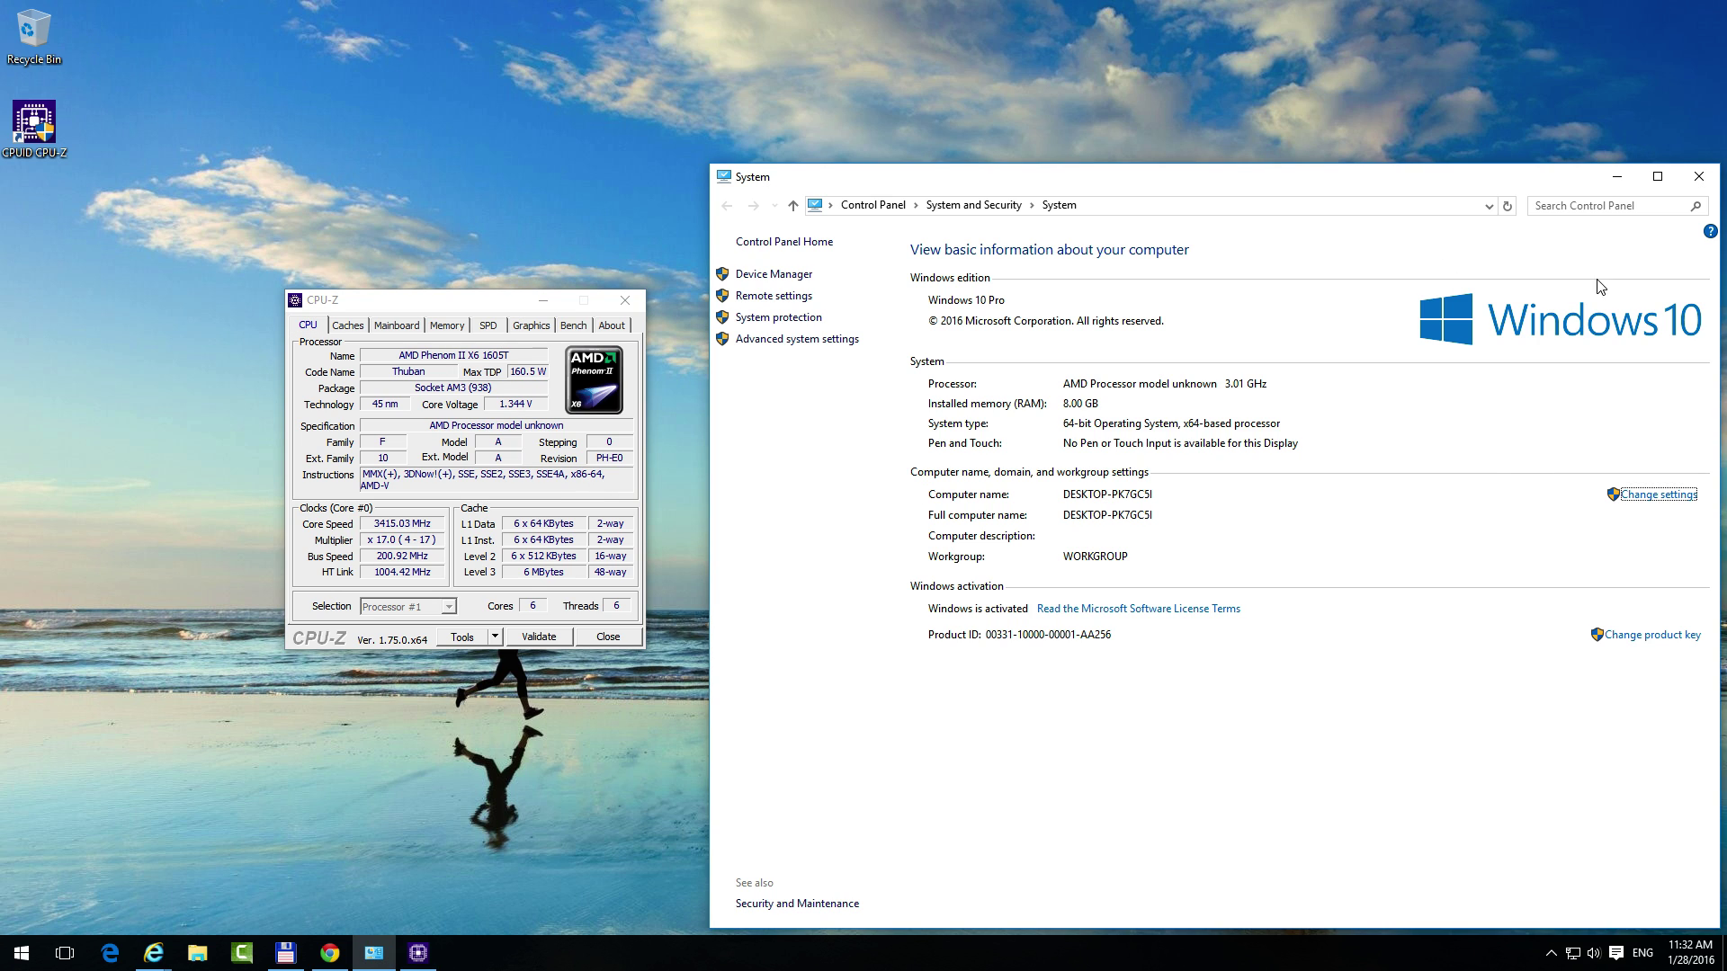
{"action": "left_click", "coordinate": [1698, 176]}
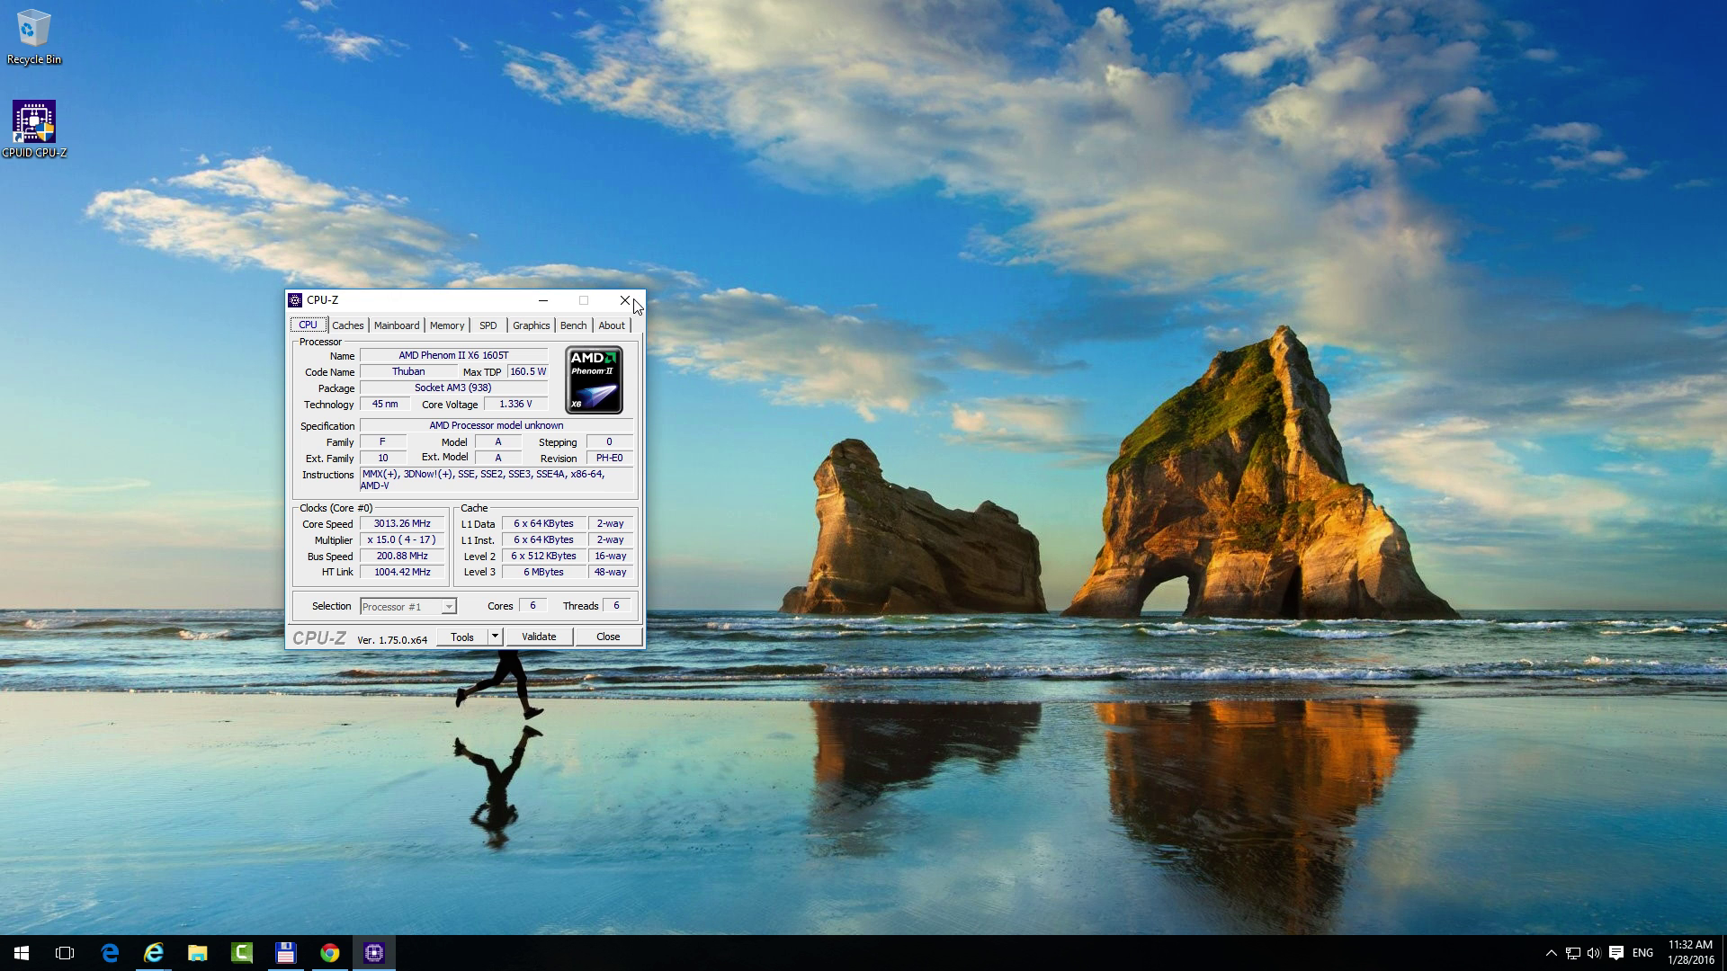
{"action": "left_click", "coordinate": [629, 309]}
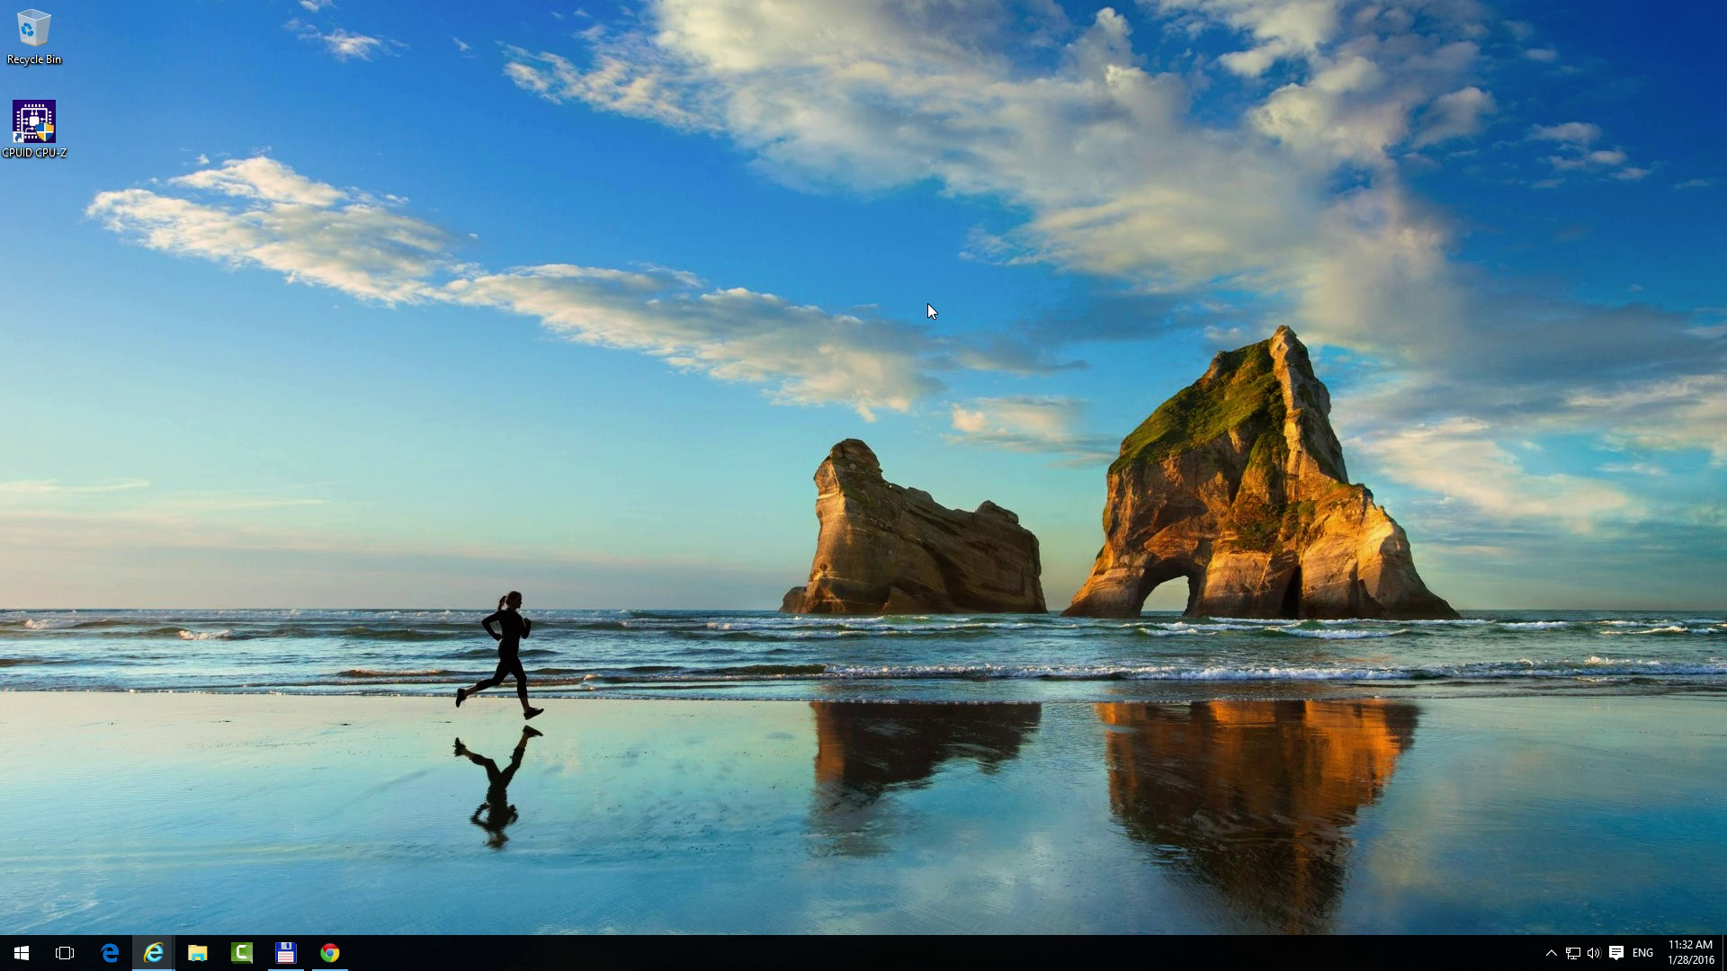